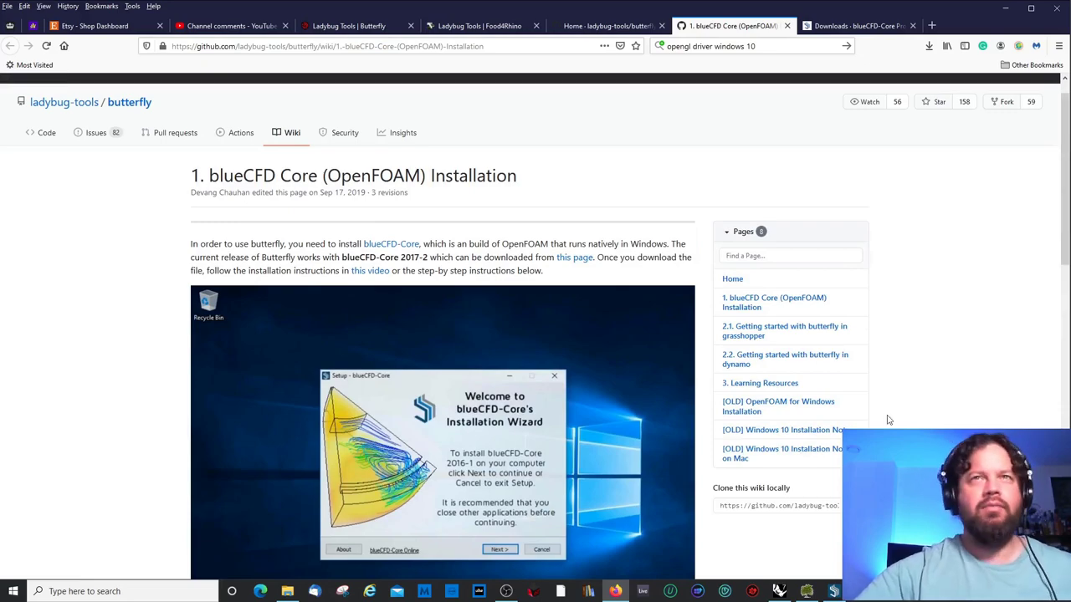
# - Open the Grasshopper introduction from the Butterfly wiki home and go to its Installing Butterfly section
pyautogui.click(856, 26)
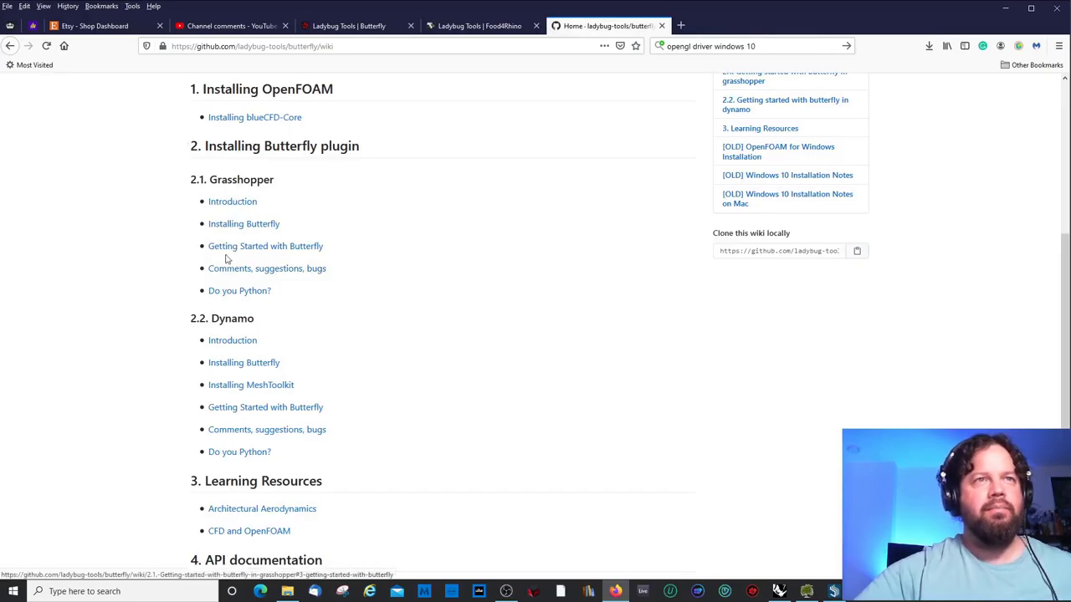
pyautogui.click(233, 205)
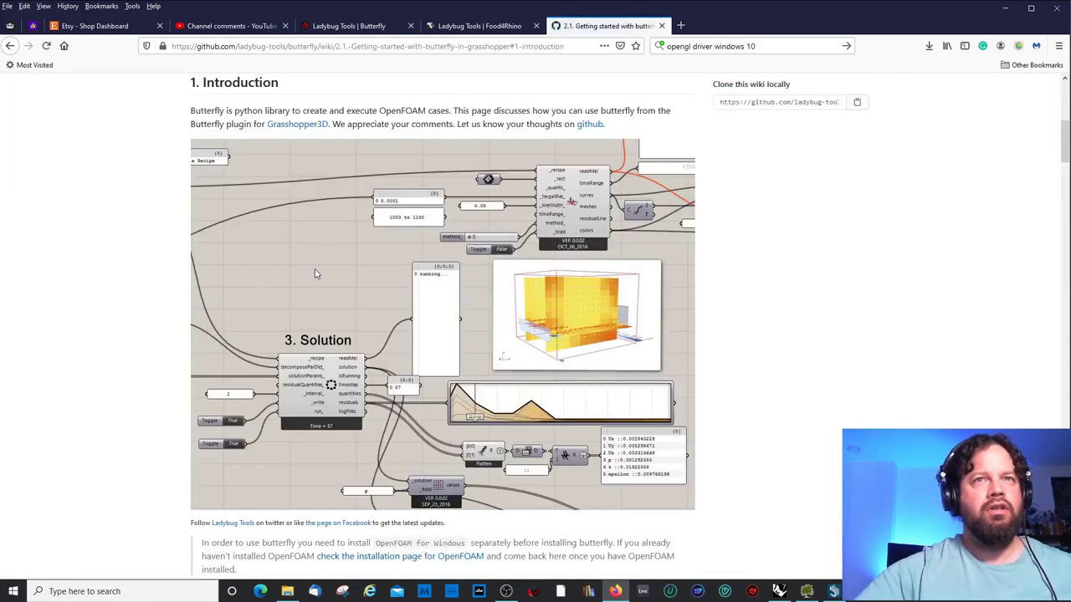
pyautogui.scroll(-4, 407, 277)
pyautogui.scroll(3, 407, 276)
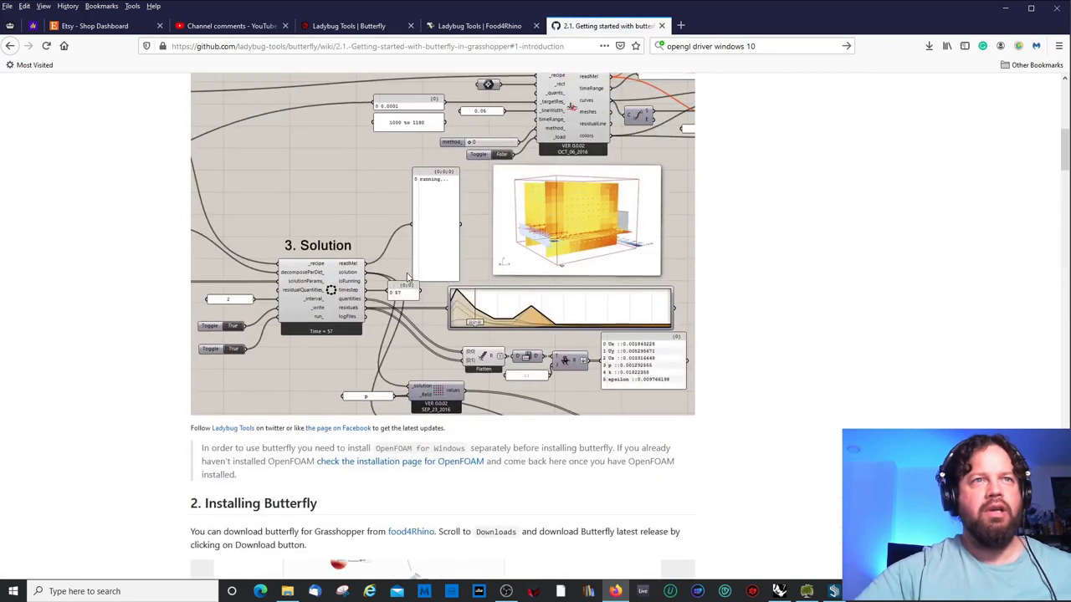
pyautogui.scroll(-3, 408, 277)
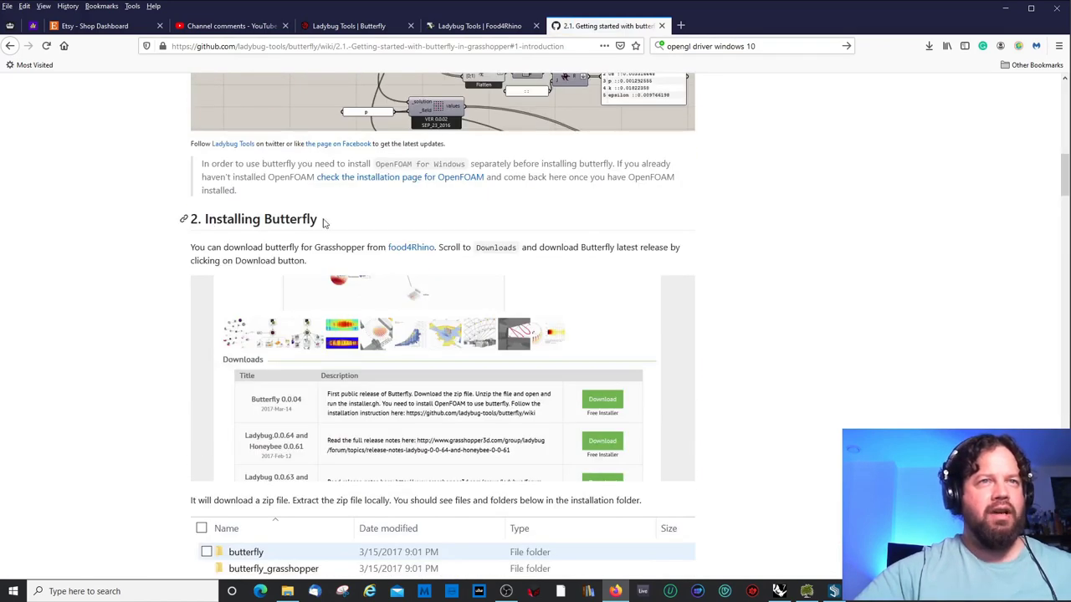
# - Check the Butterfly 0.0.05 entry on the Ladybug Tools Food4Rhino page and return to the wiki's installation instructions
pyautogui.click(349, 25)
pyautogui.click(481, 26)
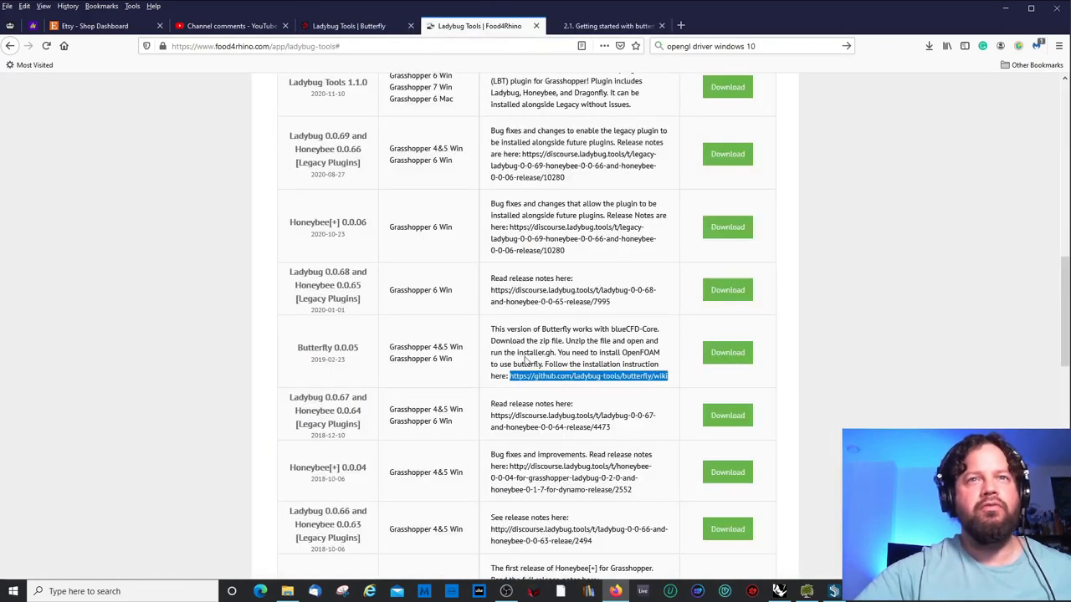
pyautogui.click(837, 356)
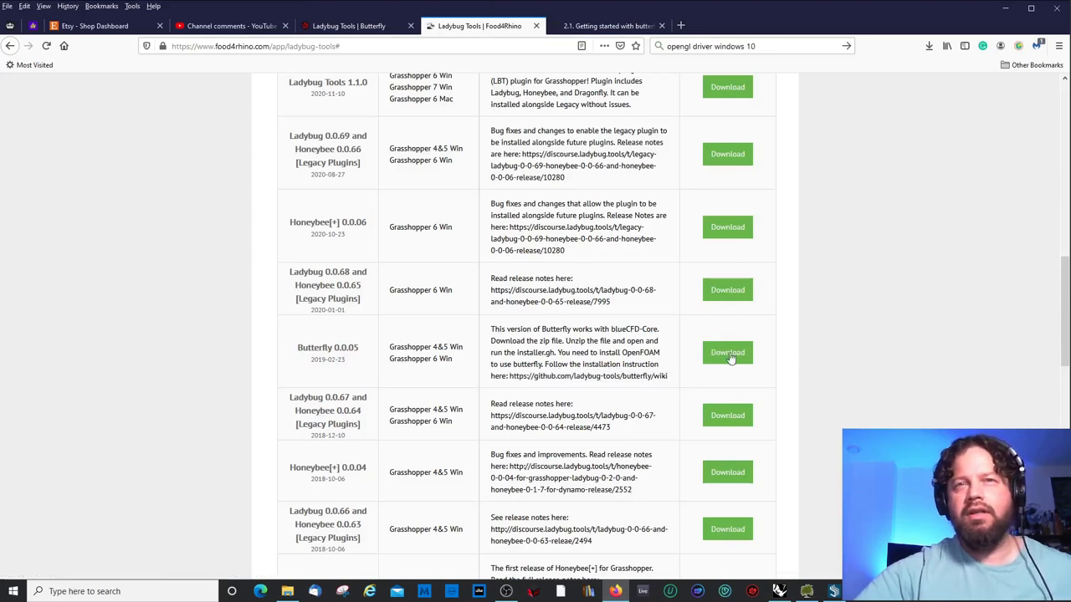
pyautogui.click(588, 25)
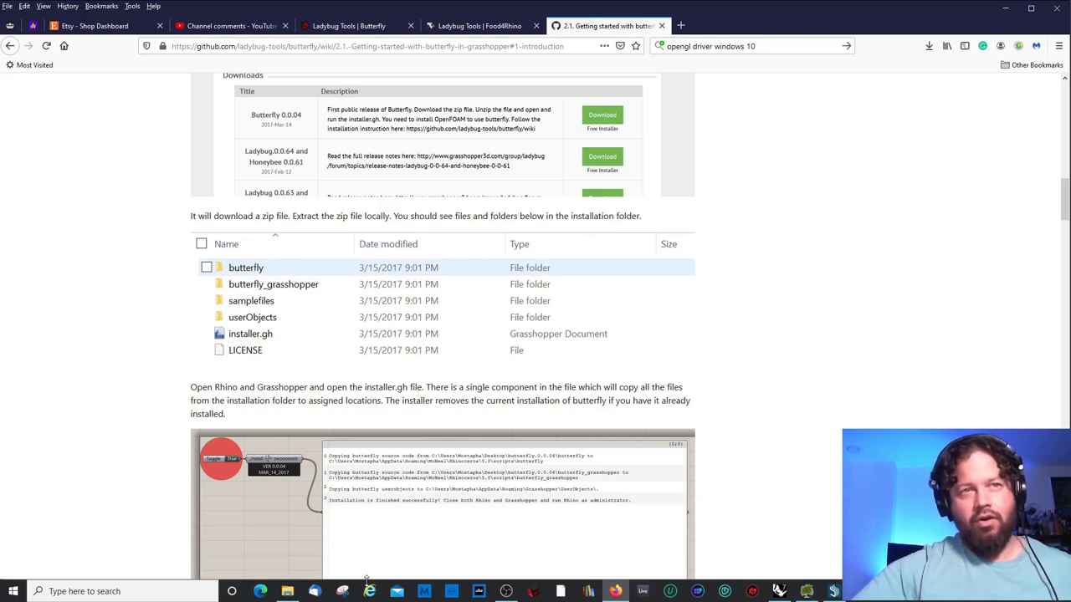
# - Switch to Grasshopper, load installer.gh from the butterfly0005 folder onto its canvas and bring the Grasshopper window to the front
pyautogui.click(808, 591)
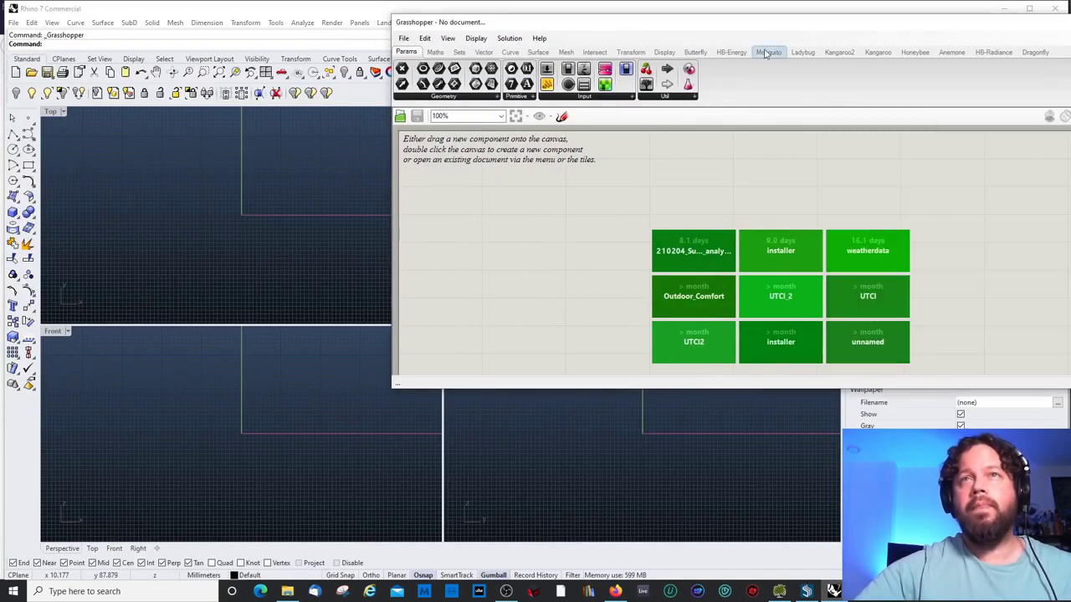
pyautogui.click(287, 590)
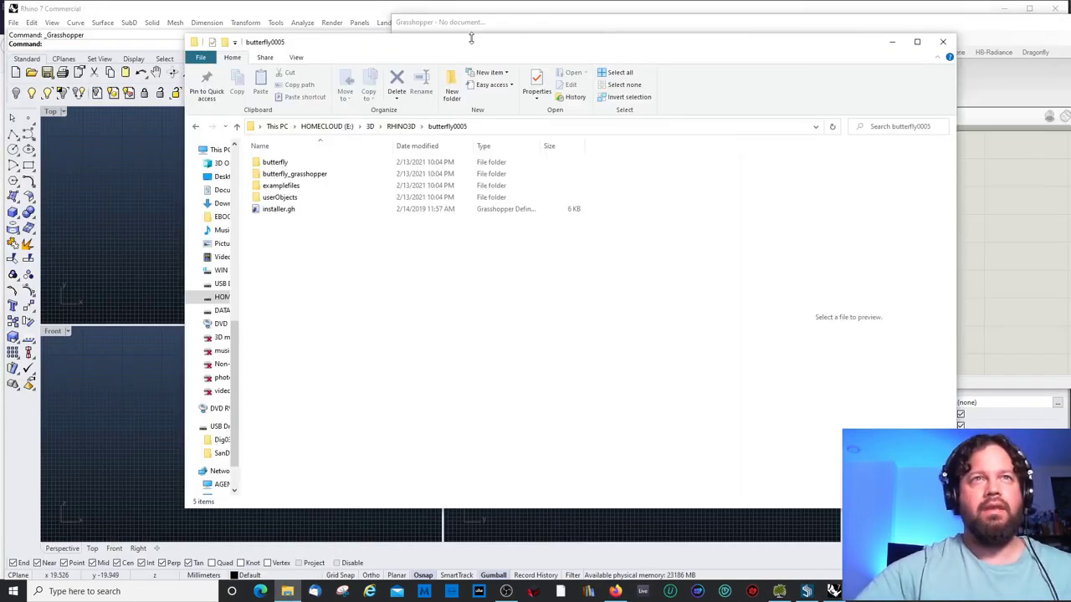
pyautogui.moveTo(471, 38); pyautogui.dragTo(918, 237)
pyautogui.click(726, 407)
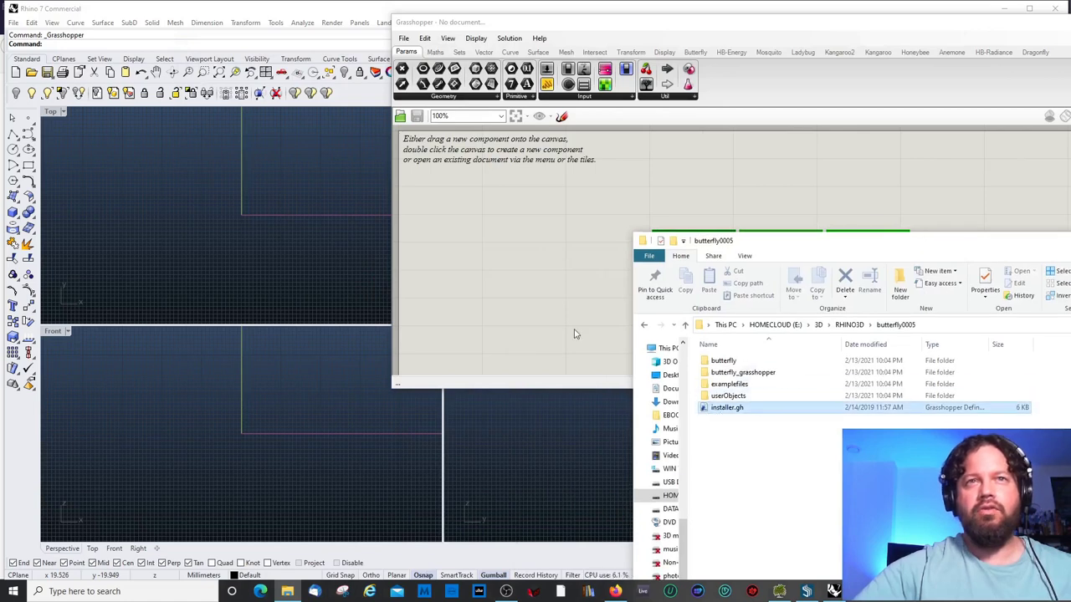
pyautogui.moveTo(528, 258); pyautogui.dragTo(519, 219)
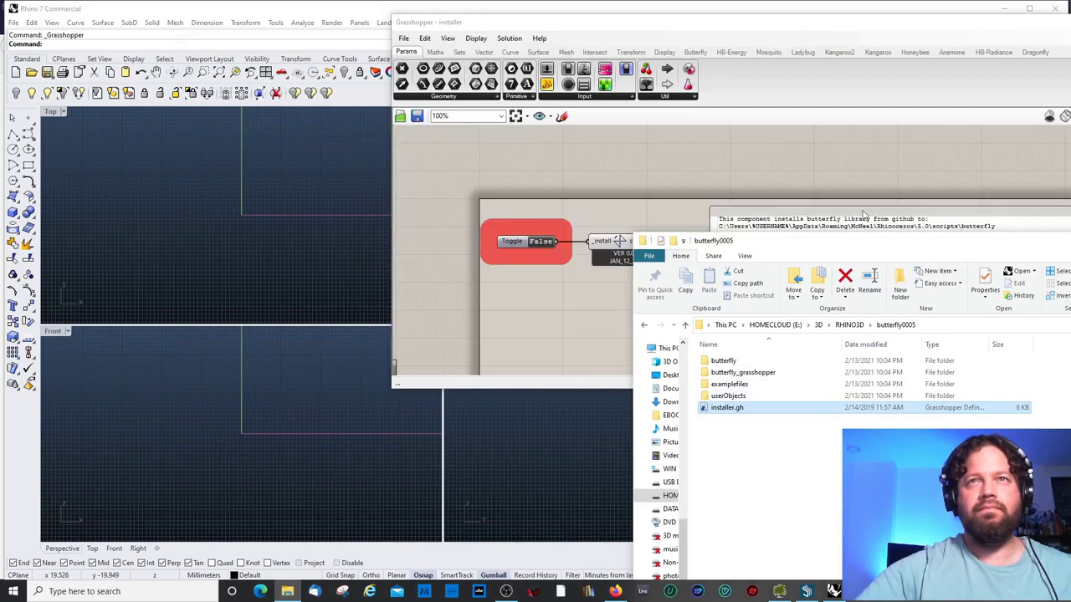
pyautogui.moveTo(835, 246); pyautogui.dragTo(456, 393)
pyautogui.click(801, 279)
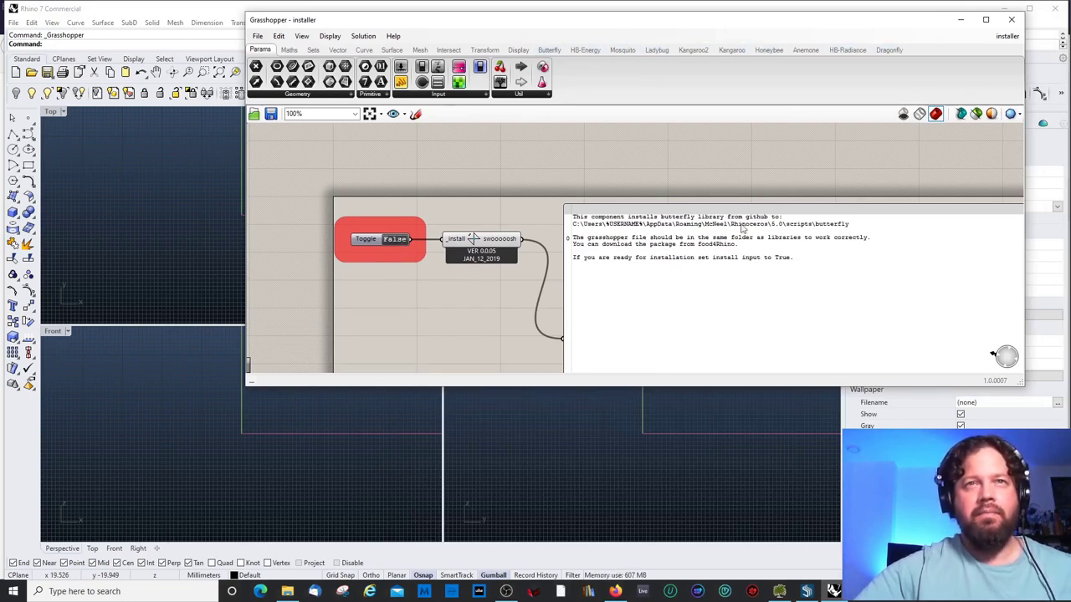
# - Set the install toggle to True to install Butterfly, and shift the installer's report panel on the canvas
pyautogui.moveTo(482, 253); pyautogui.dragTo(477, 238)
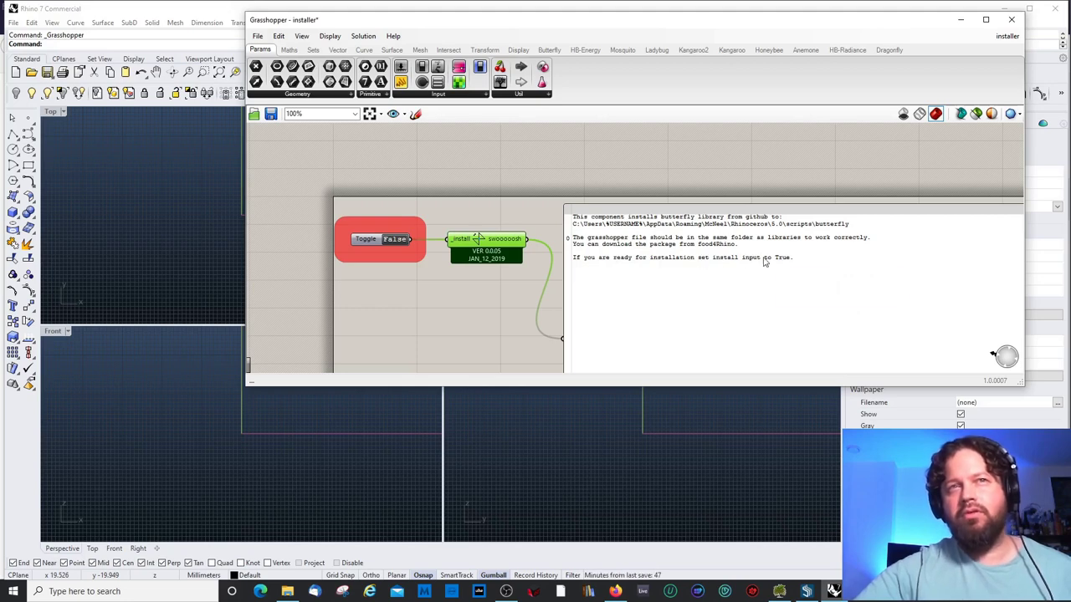
pyautogui.doubleClick(378, 240)
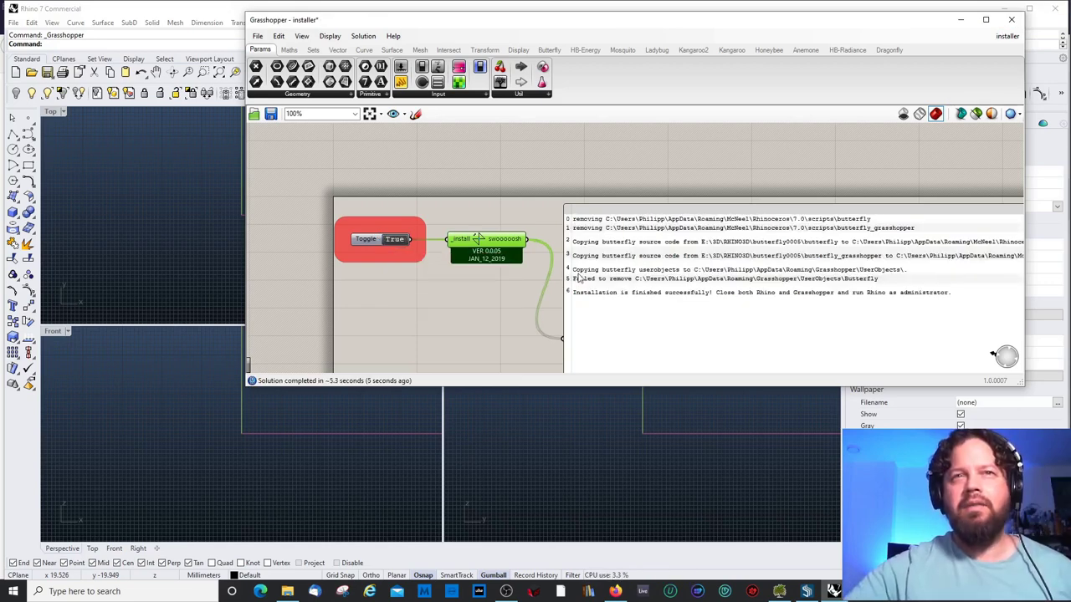
pyautogui.moveTo(574, 284); pyautogui.dragTo(544, 279)
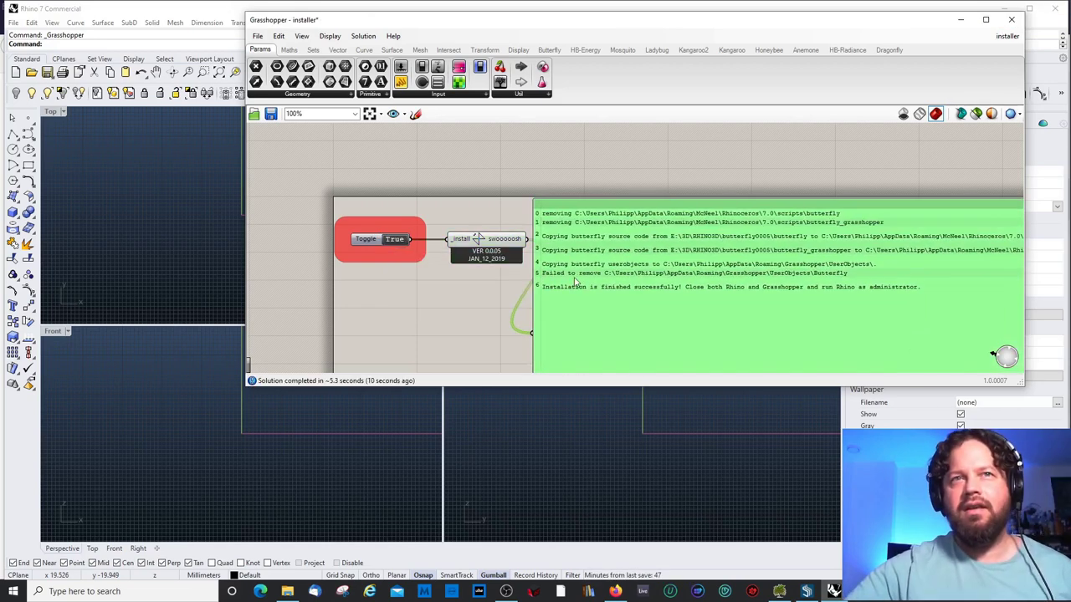
pyautogui.moveTo(633, 208); pyautogui.dragTo(650, 207)
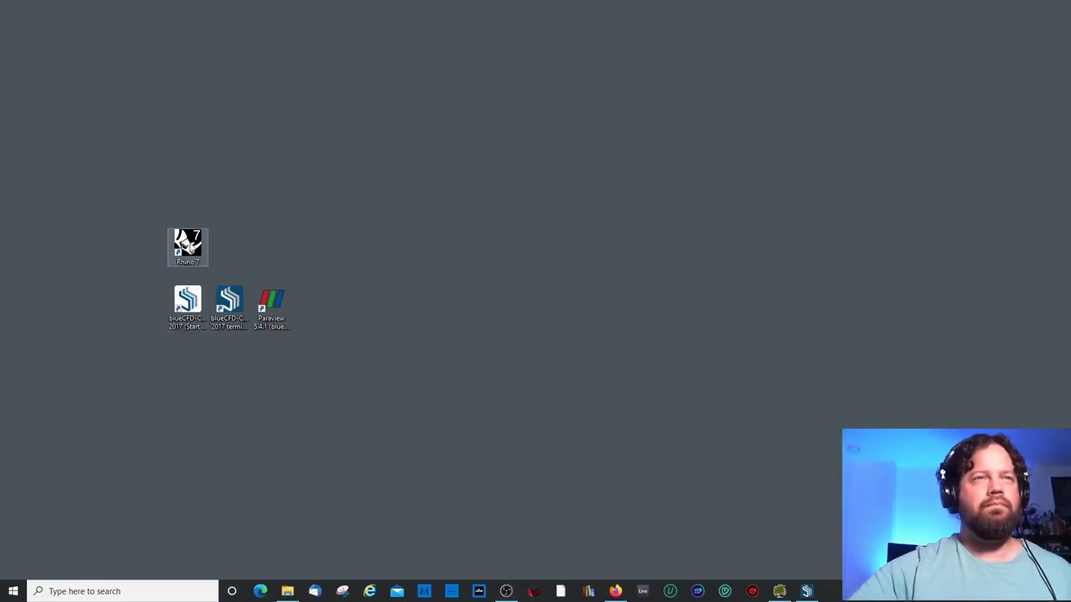
# - Run Rhino 7 as administrator with Grasshopper open, and widen and reposition the Grasshopper window
pyautogui.rightClick(191, 244)
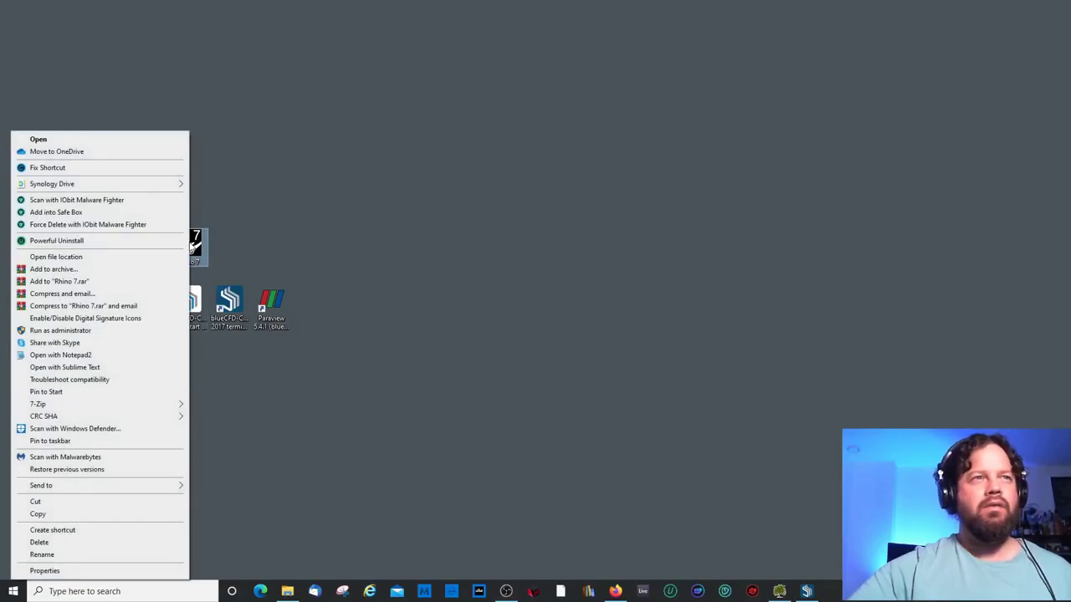
pyautogui.click(92, 331)
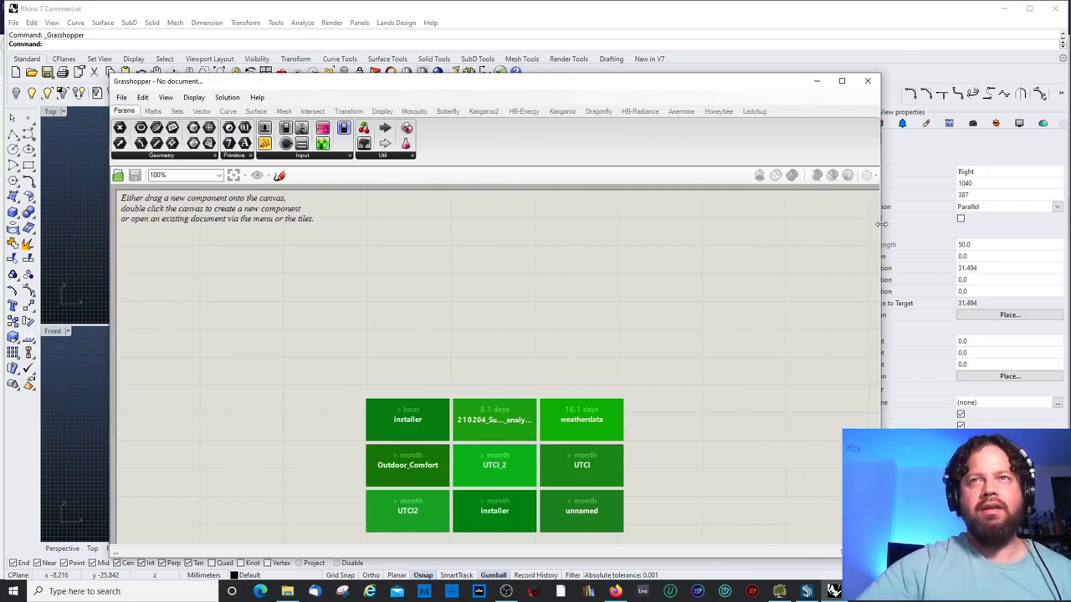
pyautogui.moveTo(880, 224); pyautogui.dragTo(975, 220)
pyautogui.moveTo(583, 84); pyautogui.dragTo(591, 53)
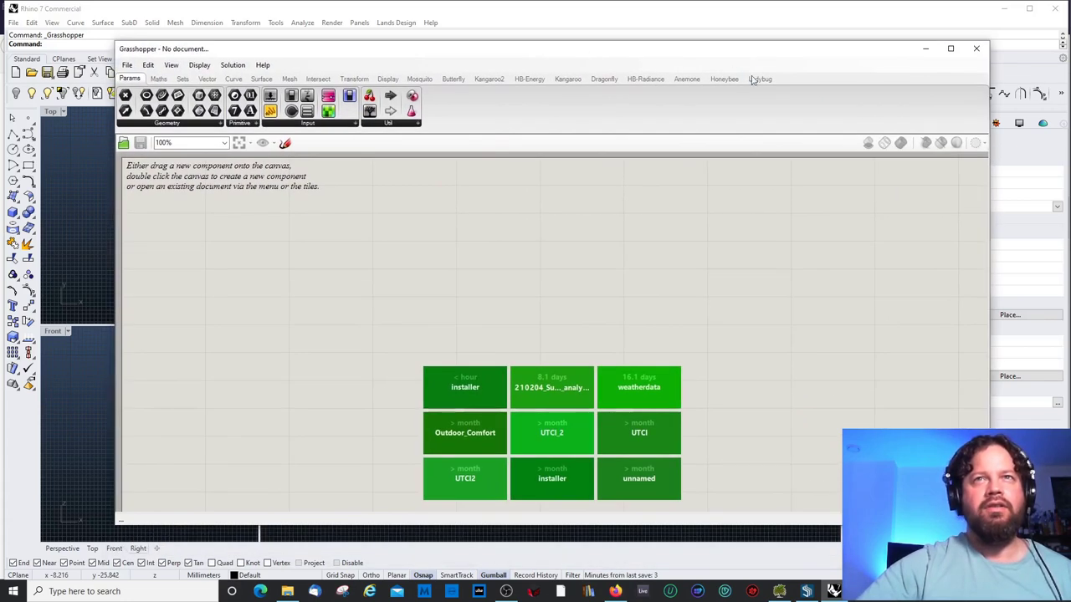
# - Show the installed Butterfly components in Grasshopper and review the Create group
pyautogui.click(453, 79)
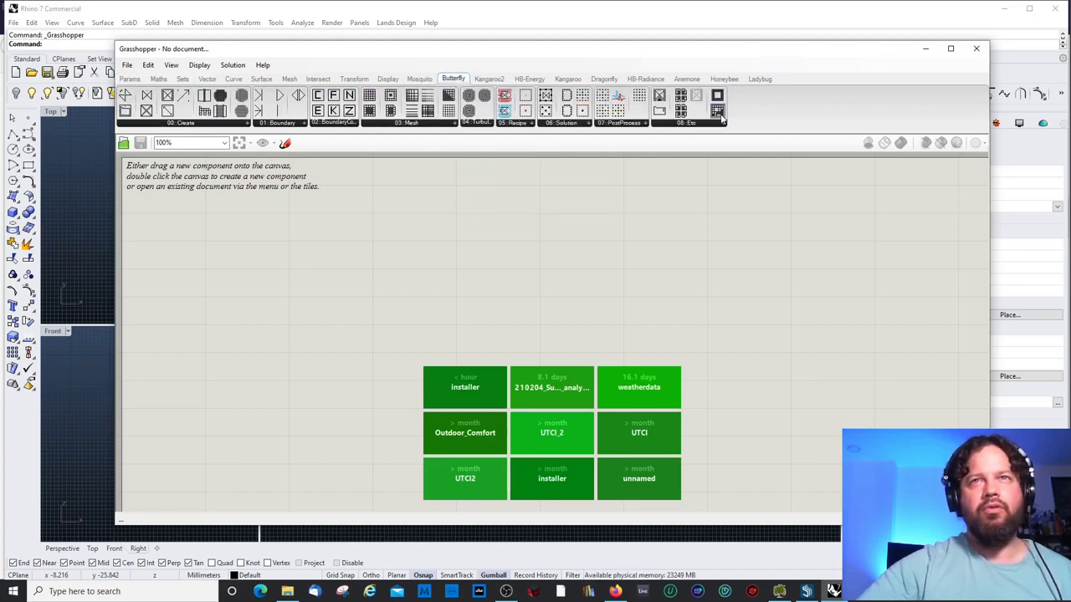
pyautogui.click(192, 124)
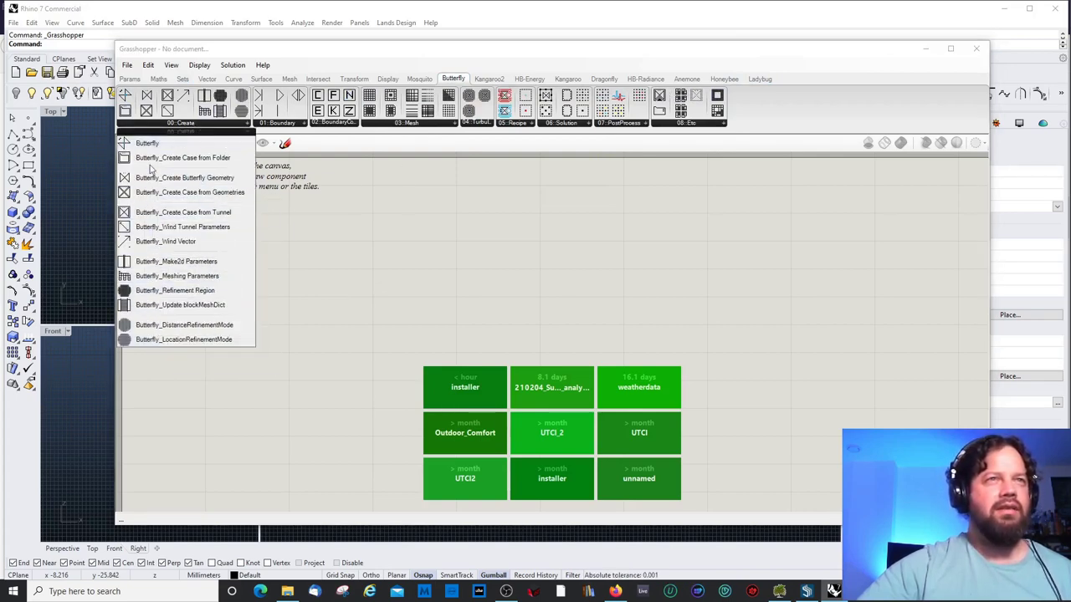
pyautogui.click(512, 123)
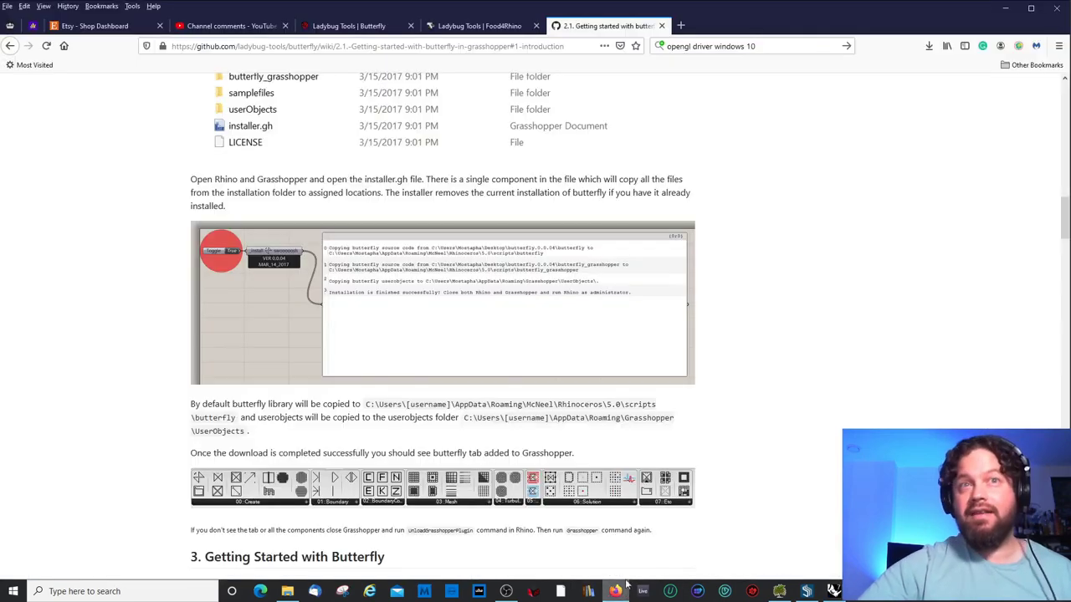
# - Switch to Firefox and compare the installed Butterfly components with the wiki's installation instructions
pyautogui.click(614, 592)
pyautogui.scroll(-4, 728, 385)
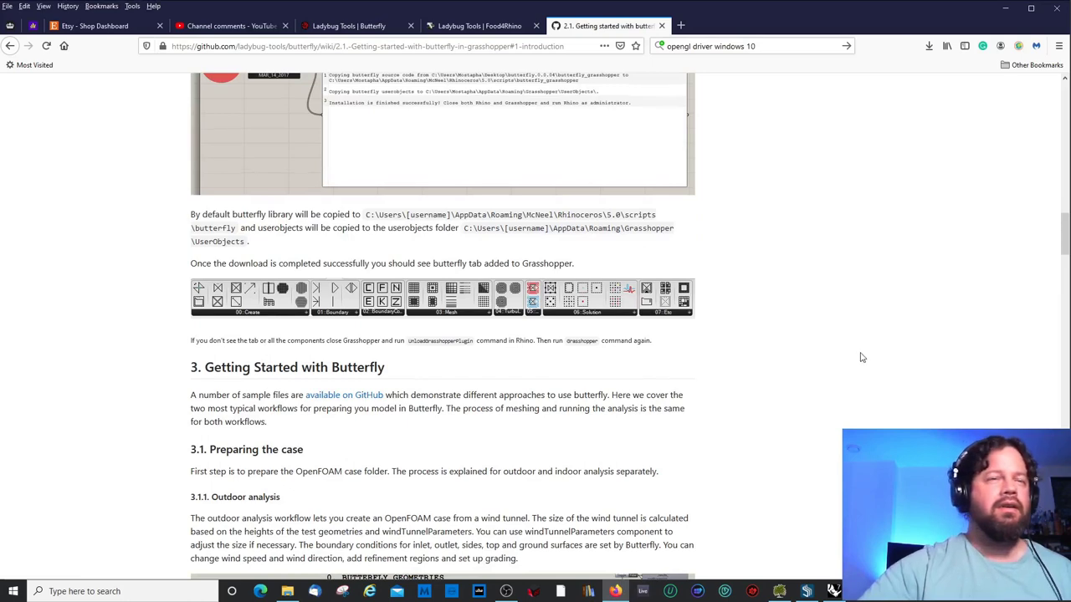
pyautogui.scroll(2, 862, 357)
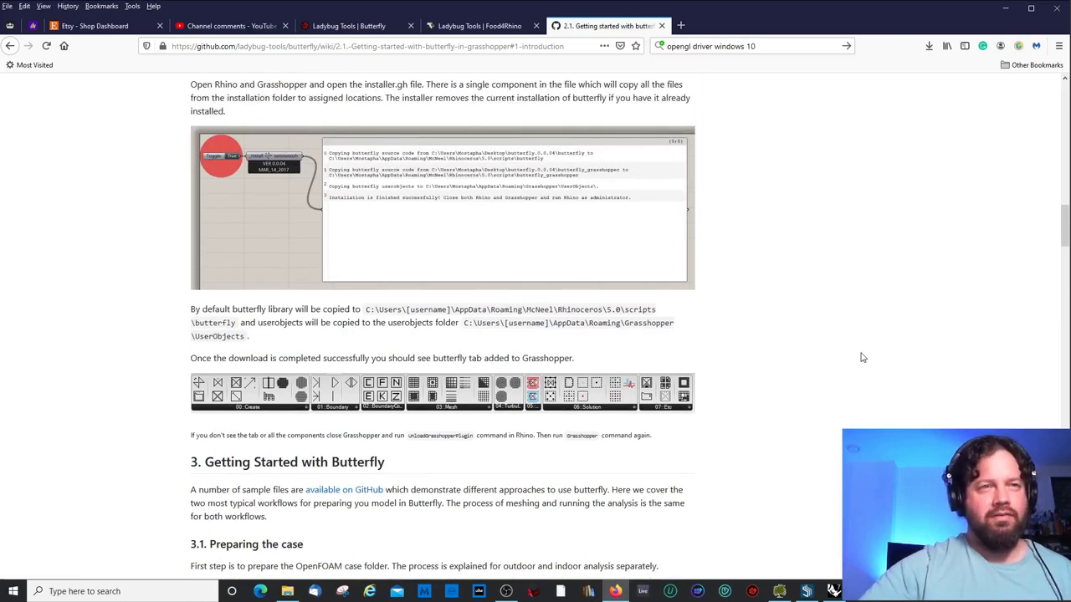
pyautogui.scroll(4, 862, 357)
pyautogui.scroll(-6, 863, 357)
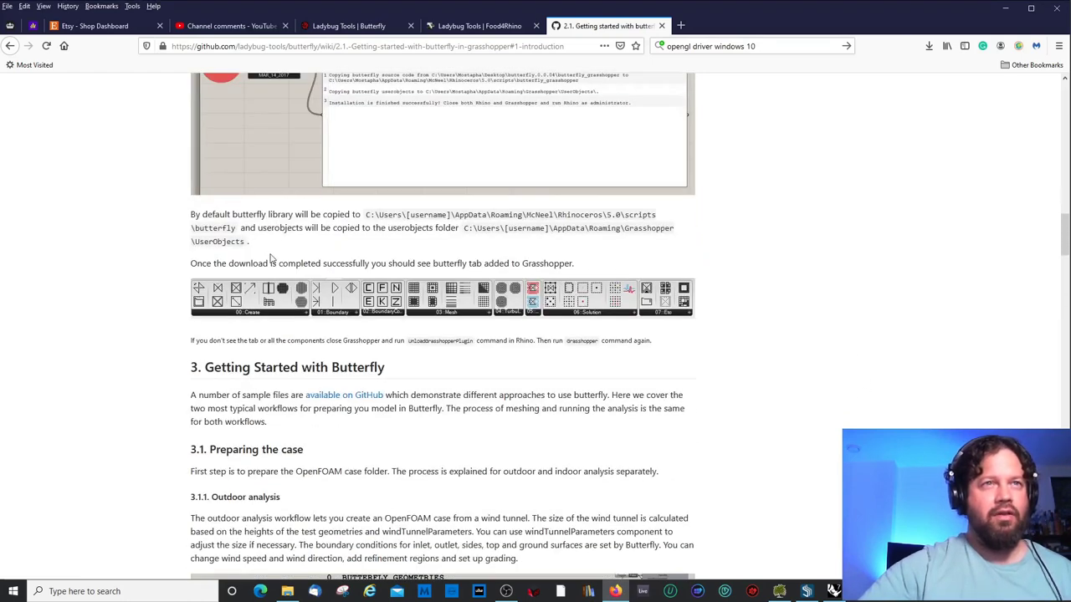
# - Examine the wiki's Getting Started with Butterfly section, highlighting Outdoor analysis and reviewing the indoor analysis and meshing workflows
pyautogui.scroll(-6, 339, 393)
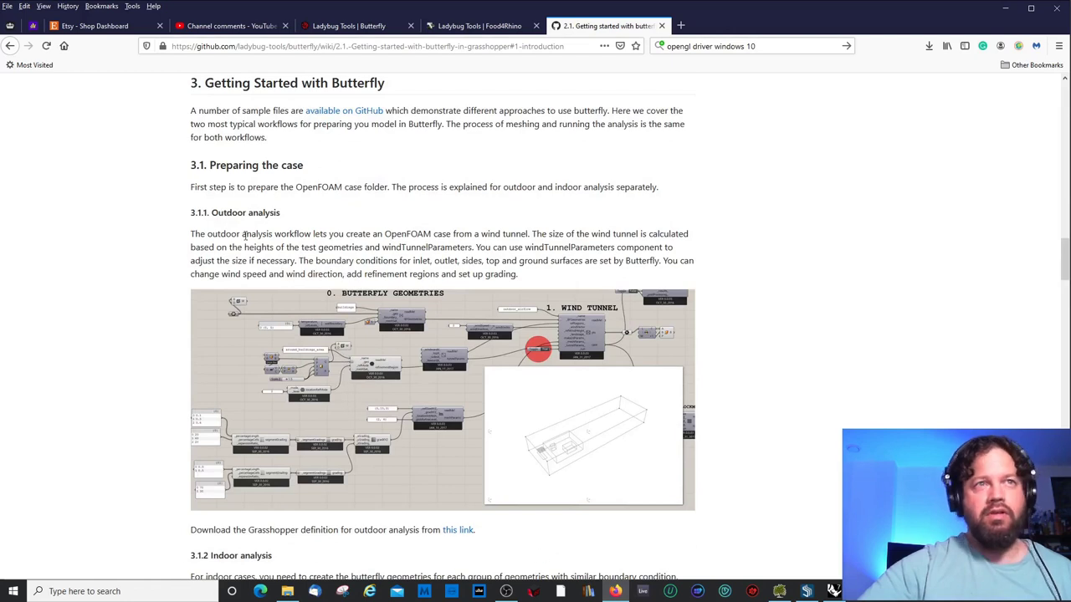
pyautogui.moveTo(211, 212); pyautogui.dragTo(285, 216)
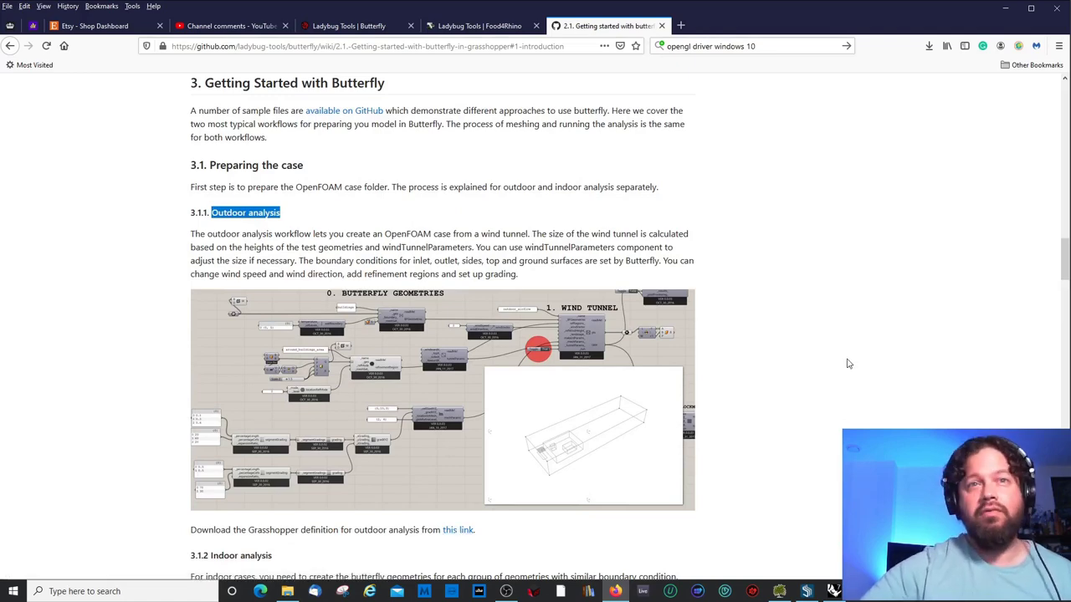
pyautogui.scroll(2, 847, 364)
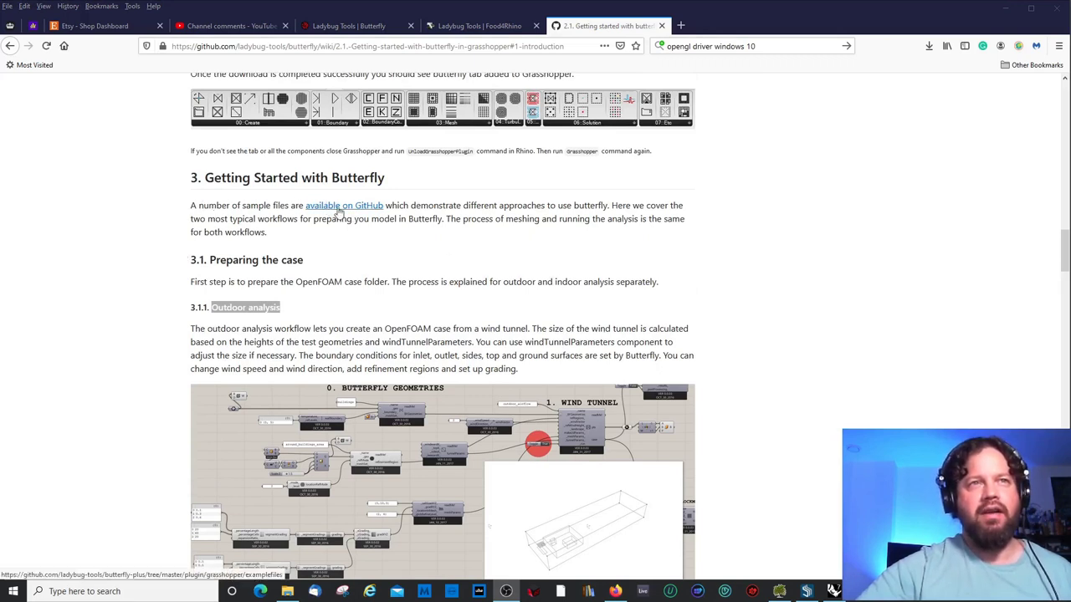
pyautogui.scroll(-6, 703, 304)
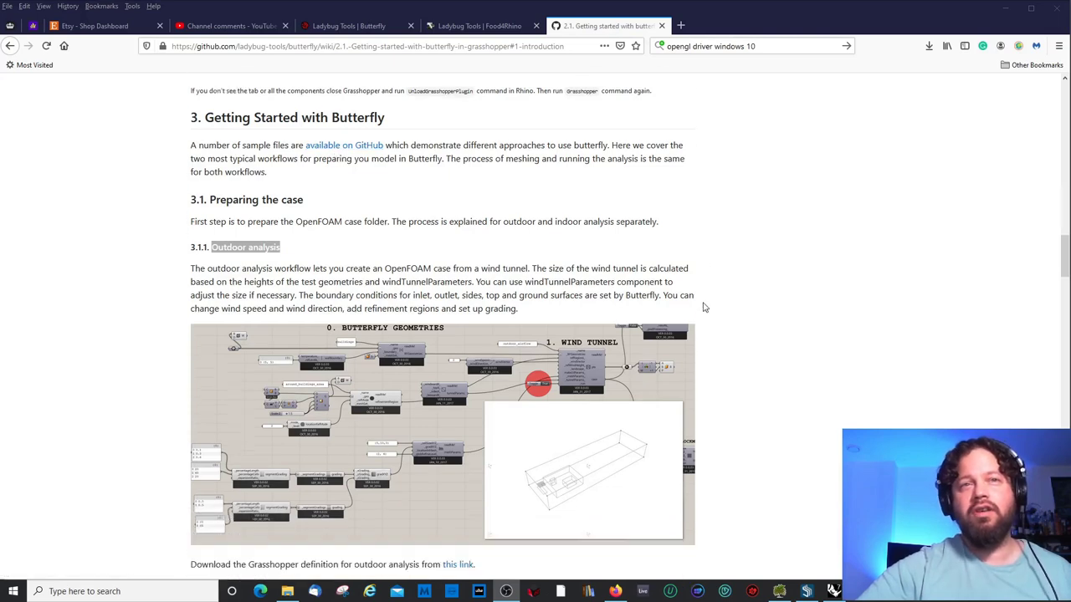
pyautogui.scroll(-2, 704, 304)
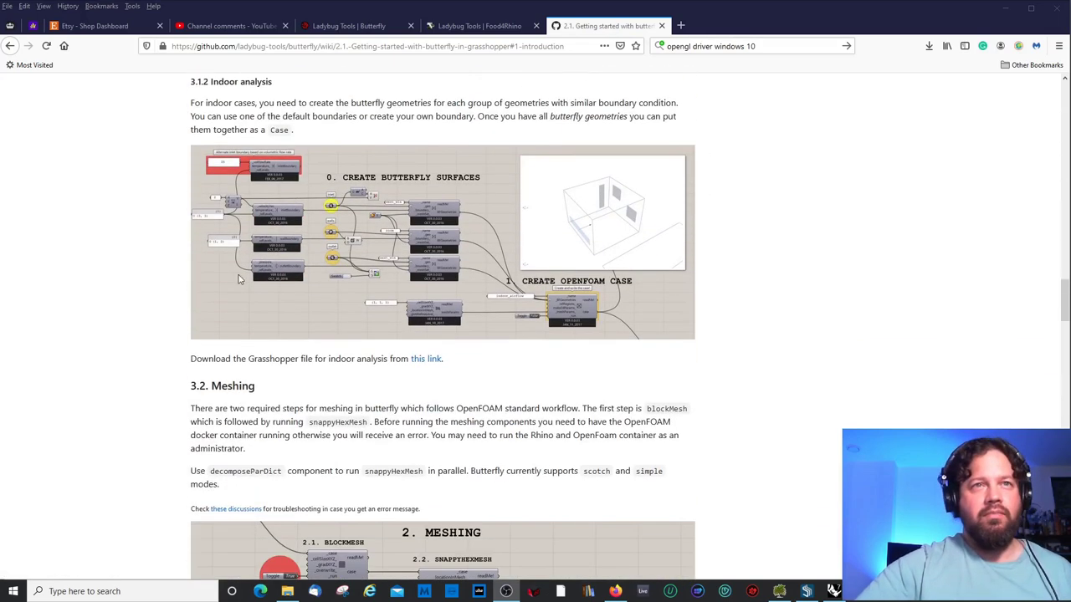
pyautogui.scroll(-4, 739, 354)
pyautogui.scroll(-4, 739, 354)
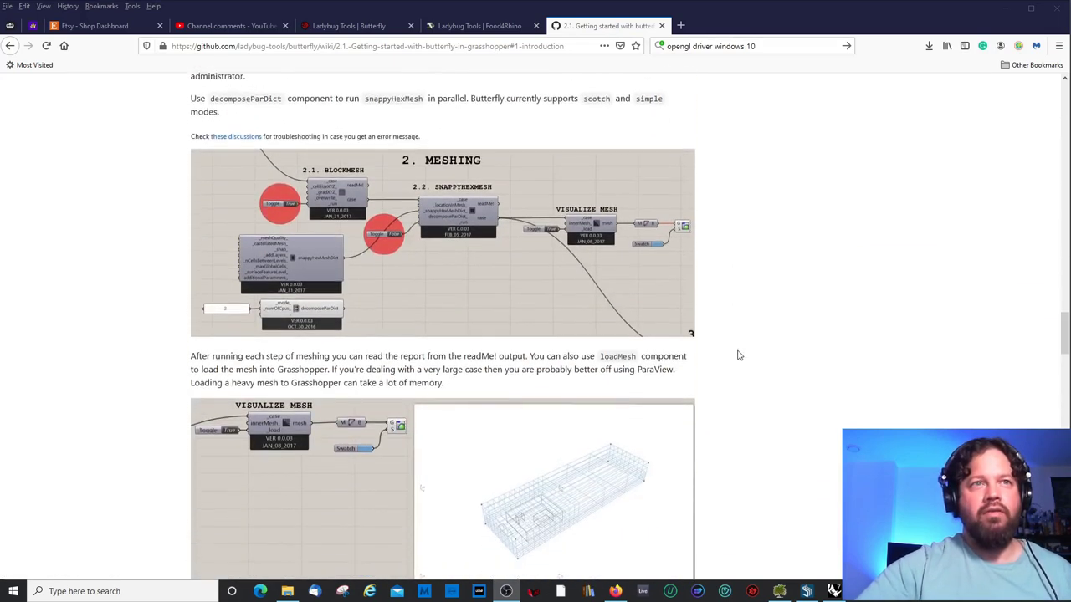
pyautogui.scroll(8, 739, 355)
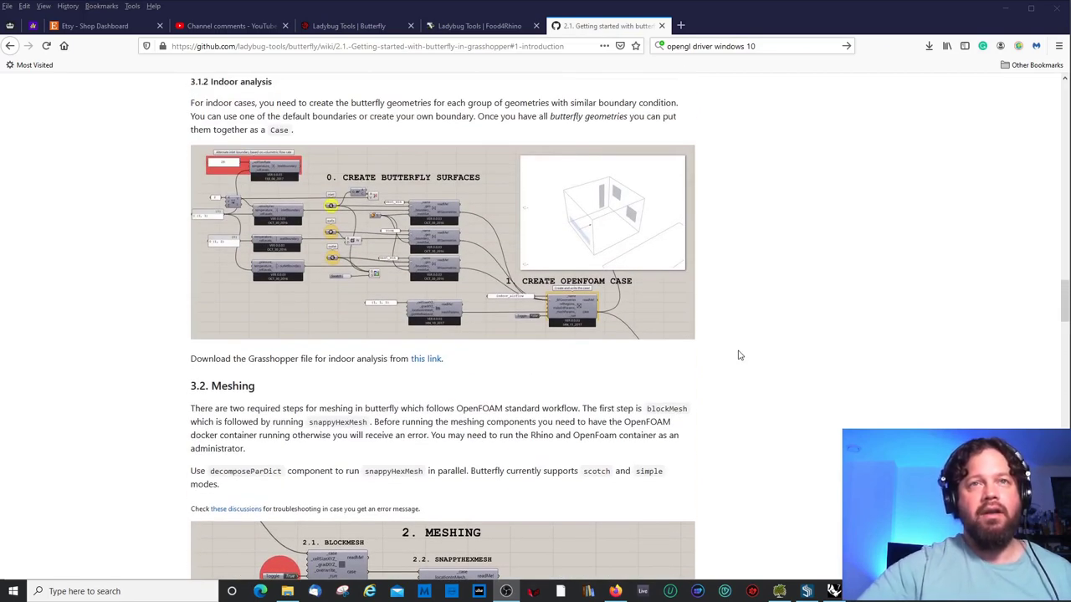
pyautogui.scroll(5, 750, 370)
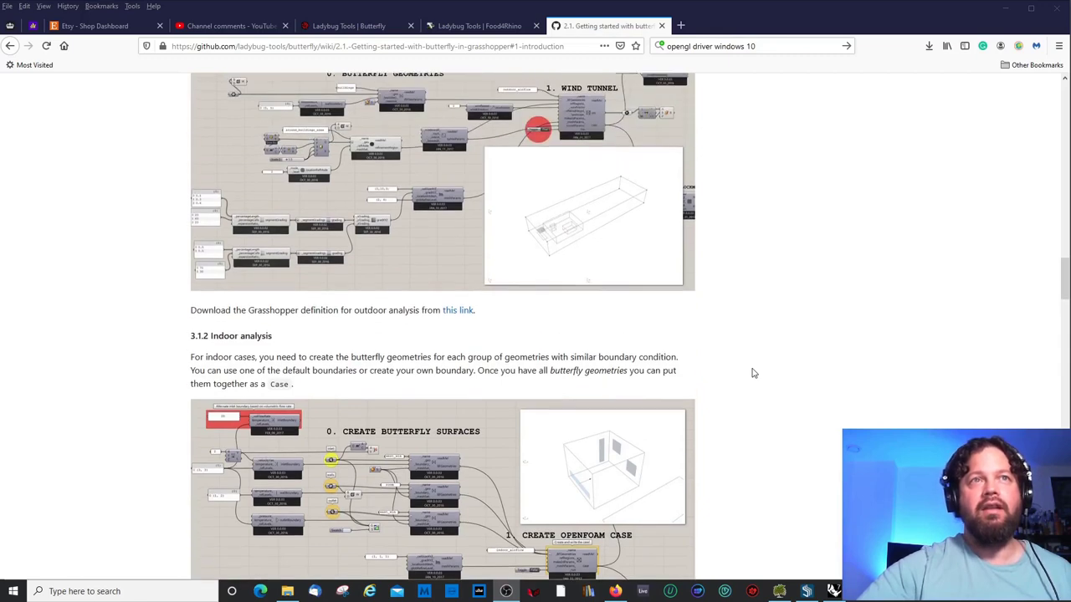
pyautogui.scroll(1, 752, 373)
pyautogui.scroll(2, 773, 426)
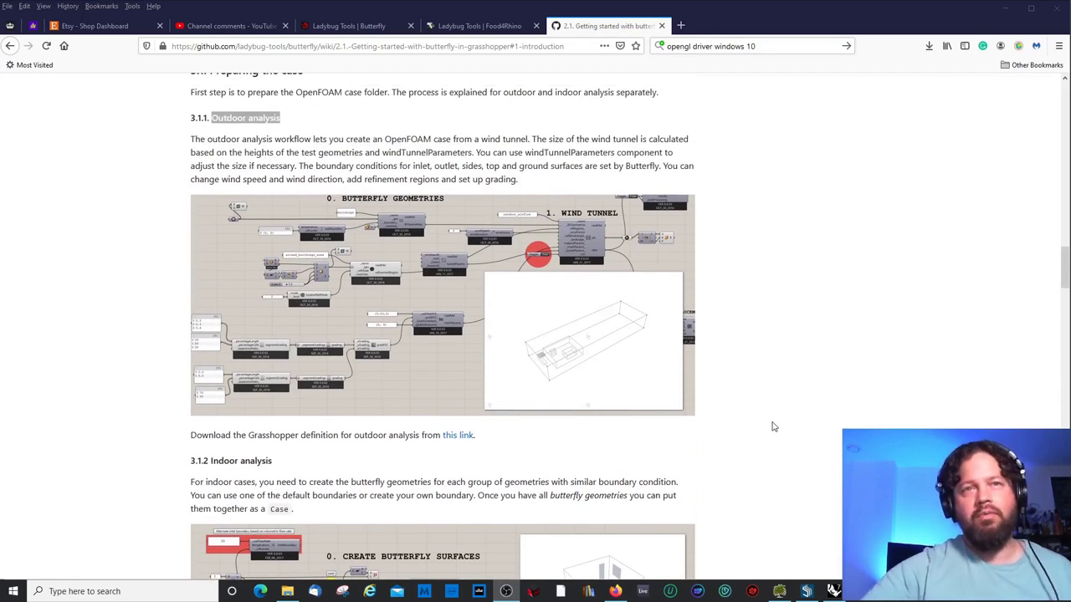
pyautogui.scroll(2, 773, 427)
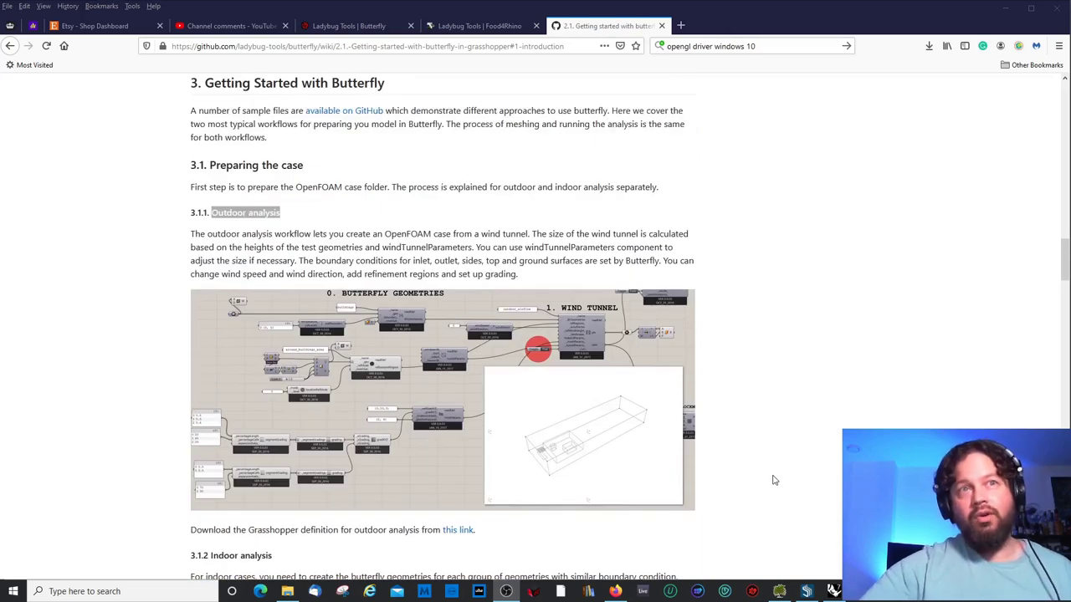
# - Review the wiki's outdoor analysis workflow and clear the highlight on its heading
pyautogui.scroll(-2, 778, 482)
pyautogui.scroll(2, 783, 484)
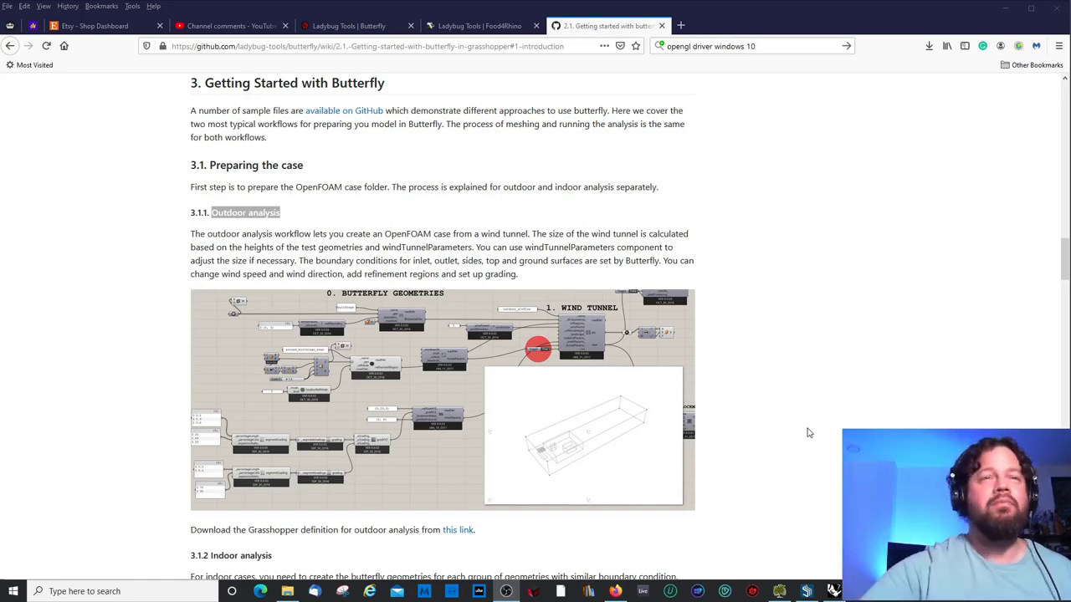
pyautogui.scroll(-3, 839, 386)
pyautogui.scroll(3, 837, 387)
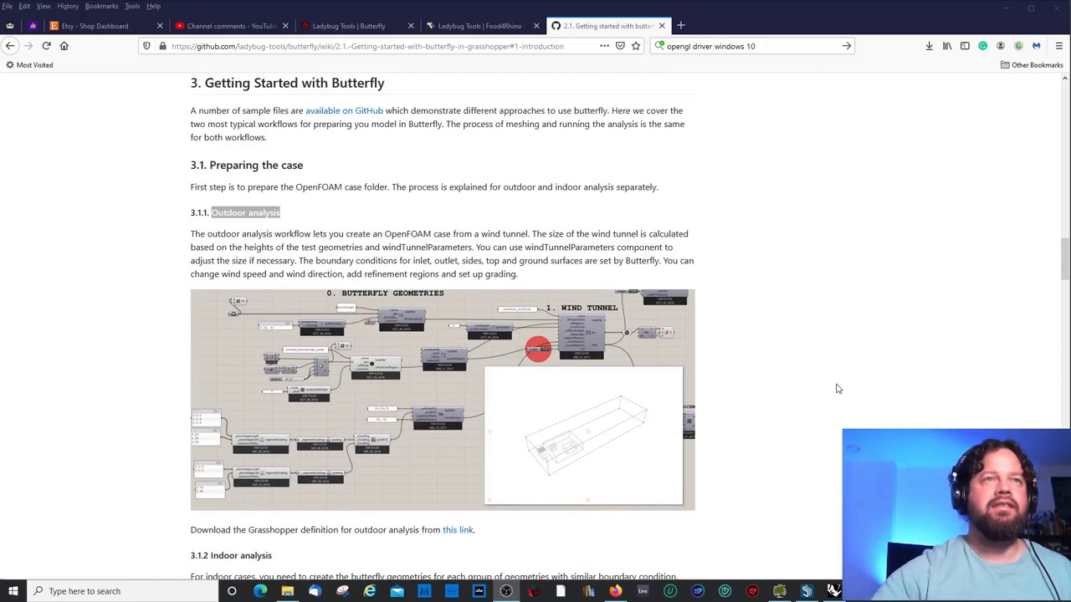
pyautogui.click(810, 455)
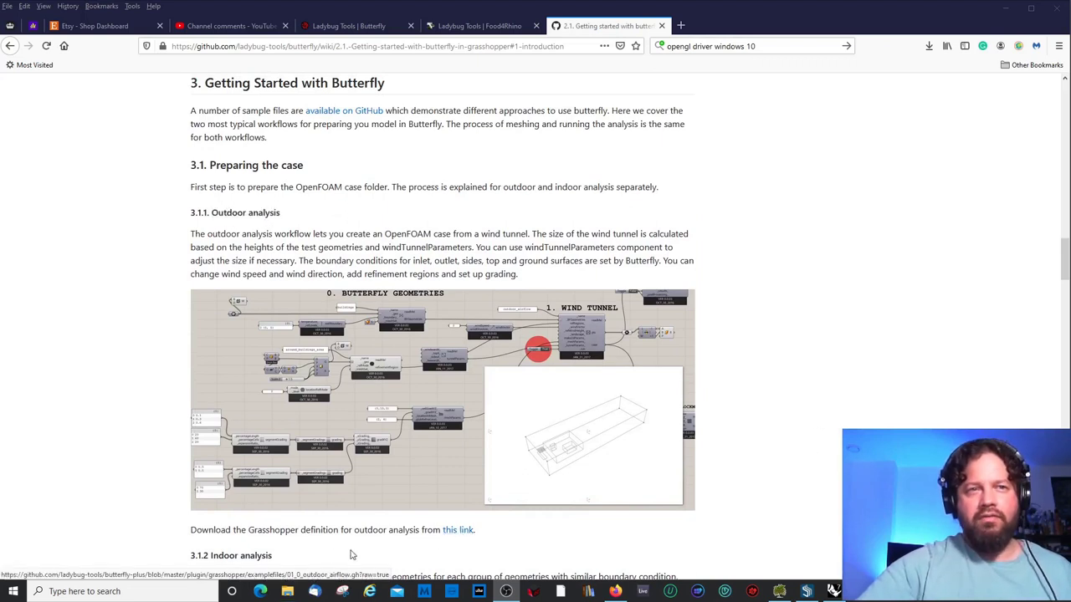
# - Compare the wiki's outdoor analysis download with the files in the local Butterfly examplefiles folder, and cancel the download
pyautogui.click(285, 594)
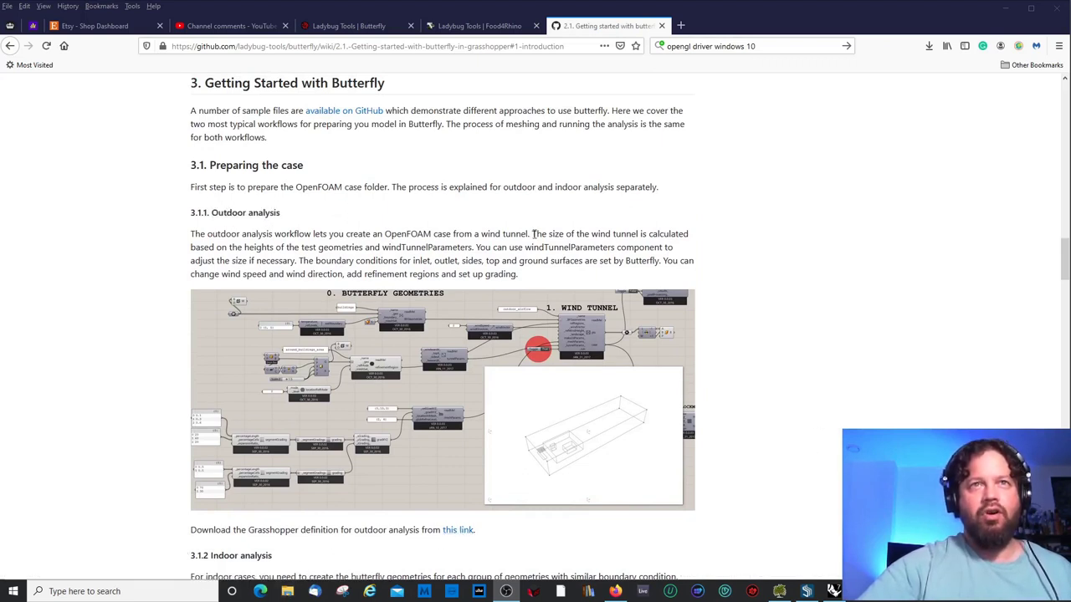
pyautogui.doubleClick(375, 224)
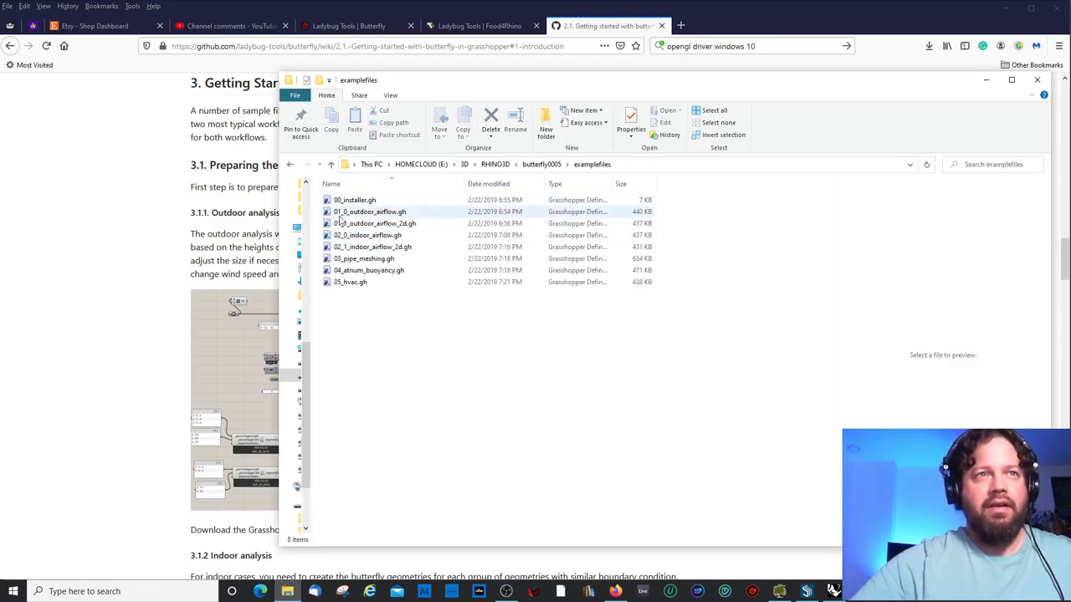
pyautogui.click(128, 251)
pyautogui.click(456, 531)
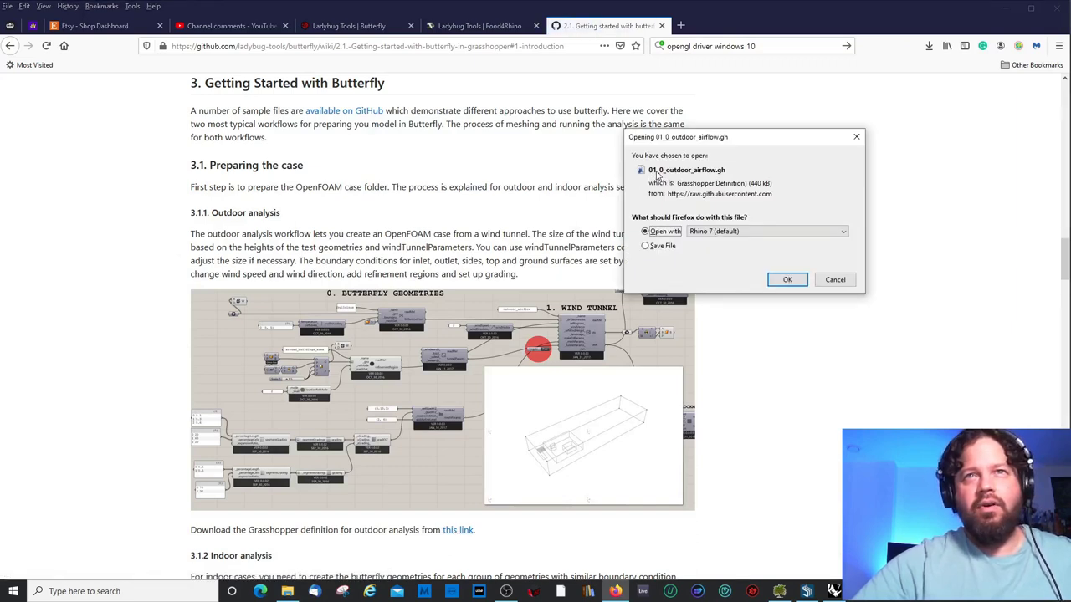
pyautogui.click(834, 280)
# - Try to load 01_0_outdoor_airflow.gh into Grasshopper by dropping it from the examplefiles folder onto the canvas
pyautogui.click(286, 591)
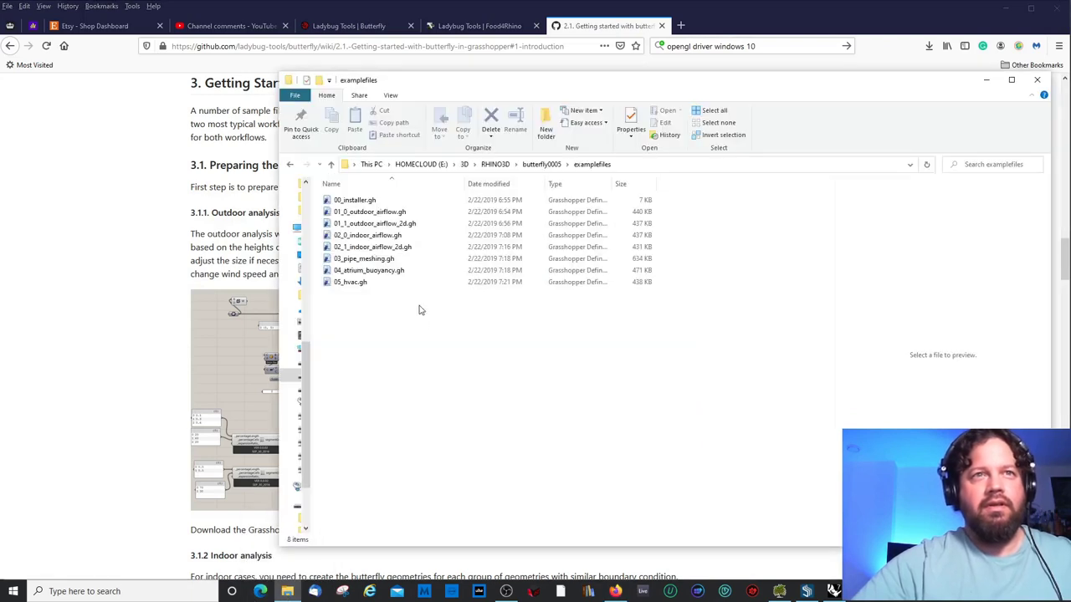
pyautogui.click(379, 214)
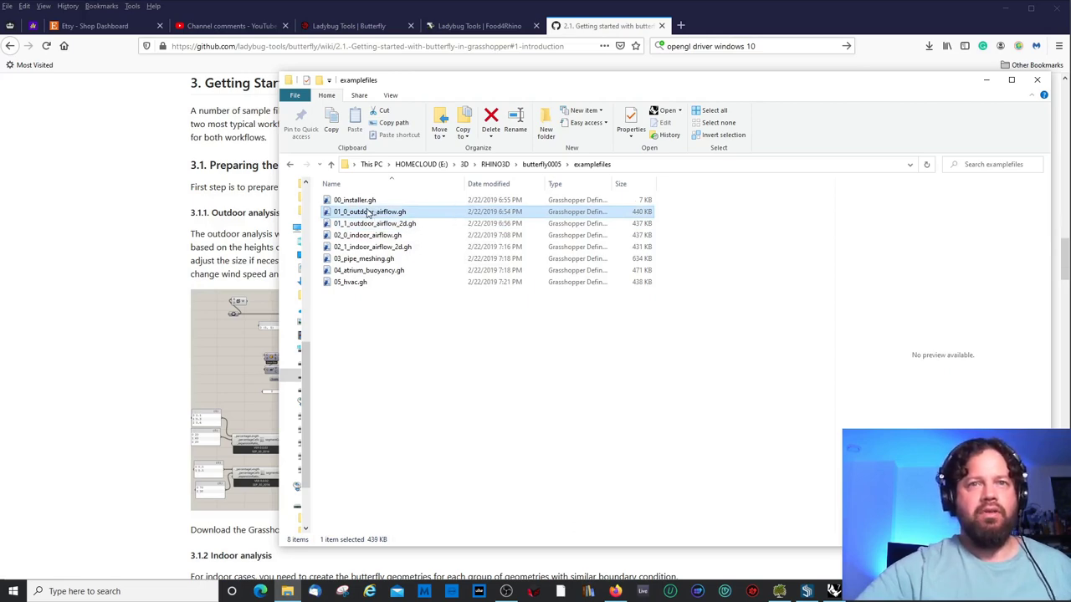
pyautogui.moveTo(368, 215); pyautogui.dragTo(485, 247)
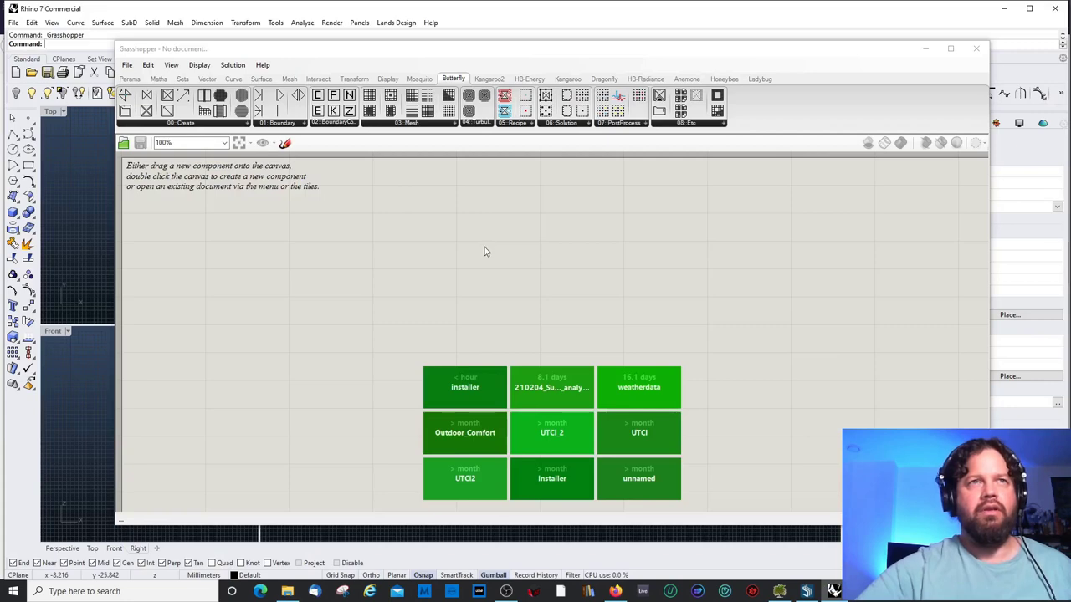
pyautogui.click(484, 248)
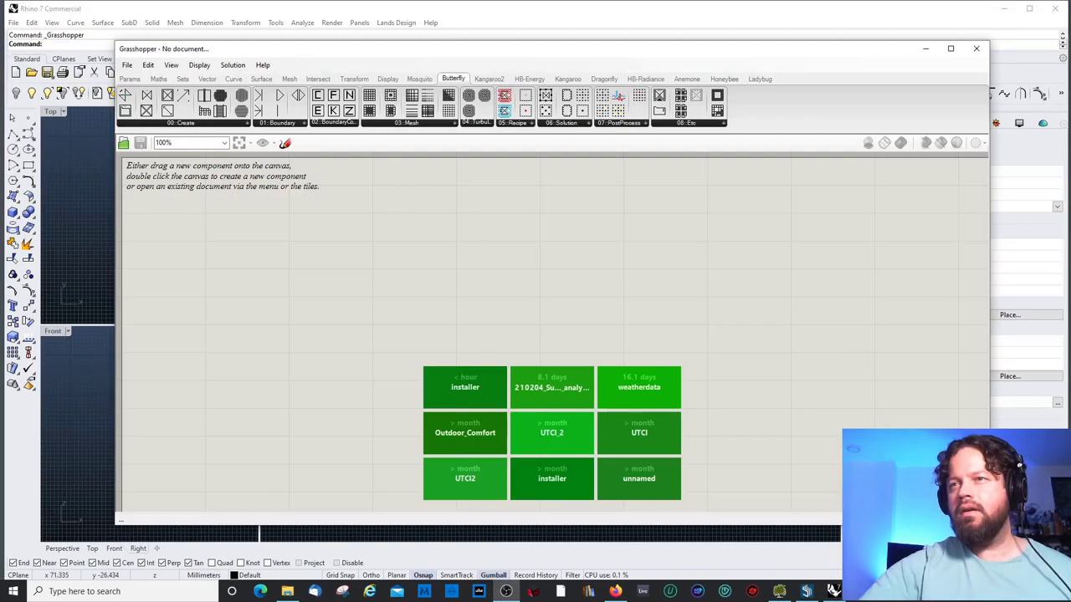
# - Open 01_0_outdoor_airflow.gh from the butterfly0005 examplefiles folder in Grasshopper and move its window aside to expose Rhino's viewports
pyautogui.click(128, 67)
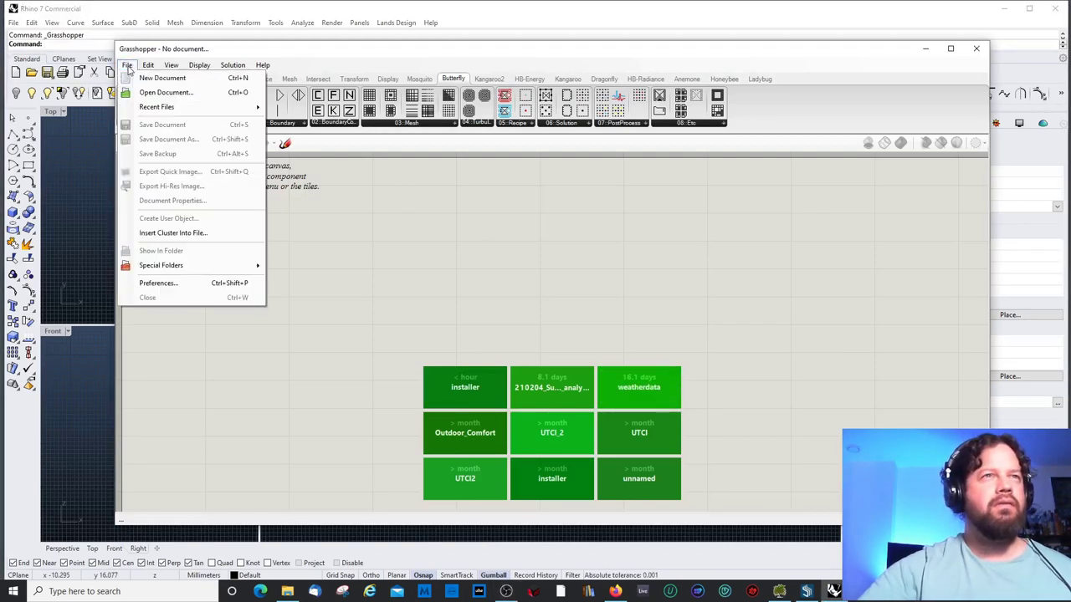
pyautogui.click(164, 92)
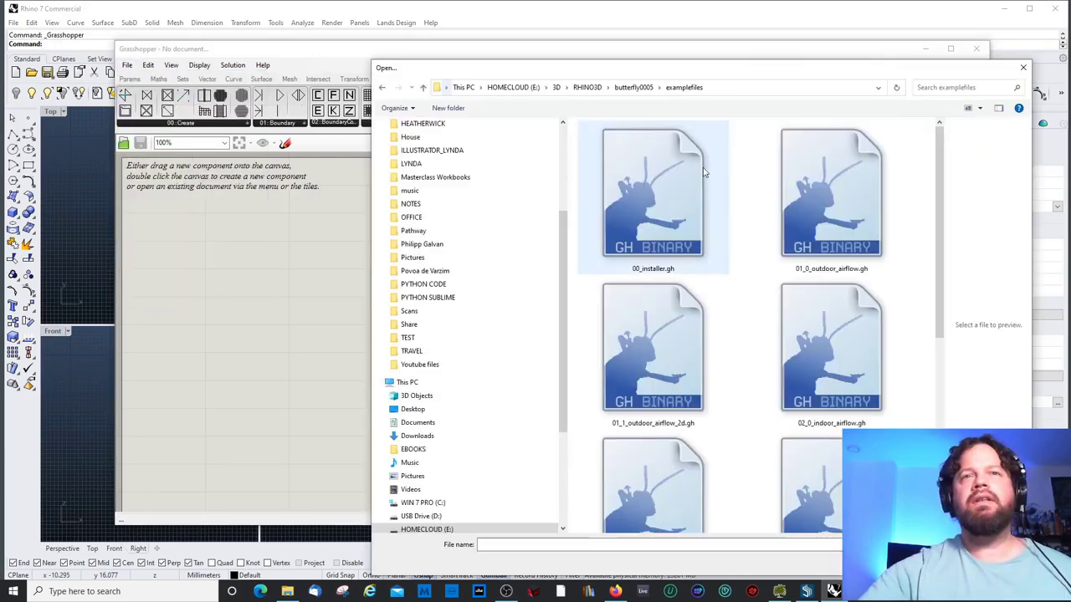
pyautogui.click(831, 193)
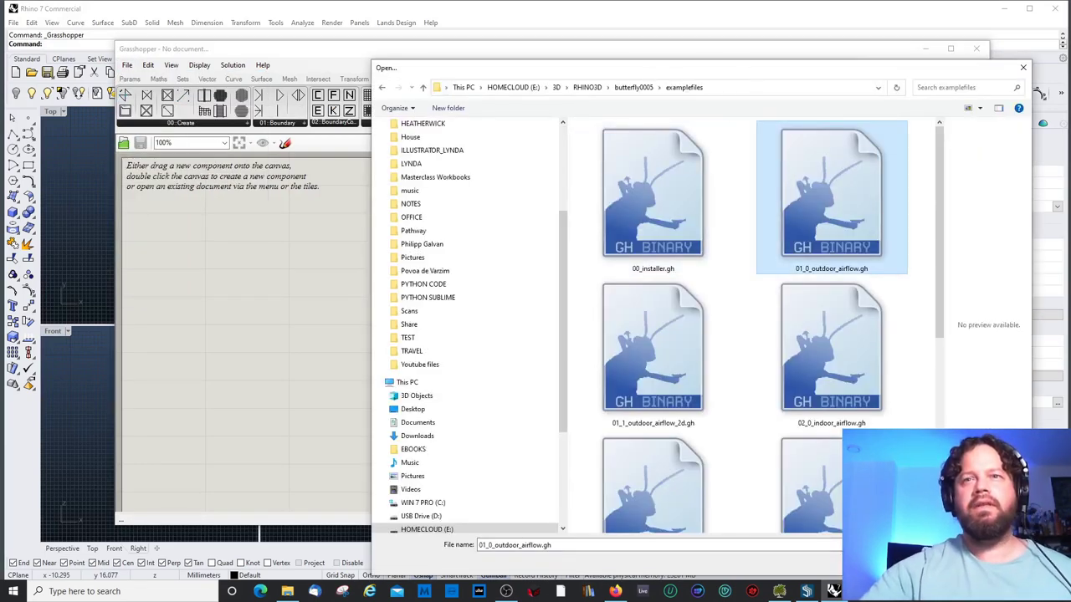
pyautogui.press('Return')
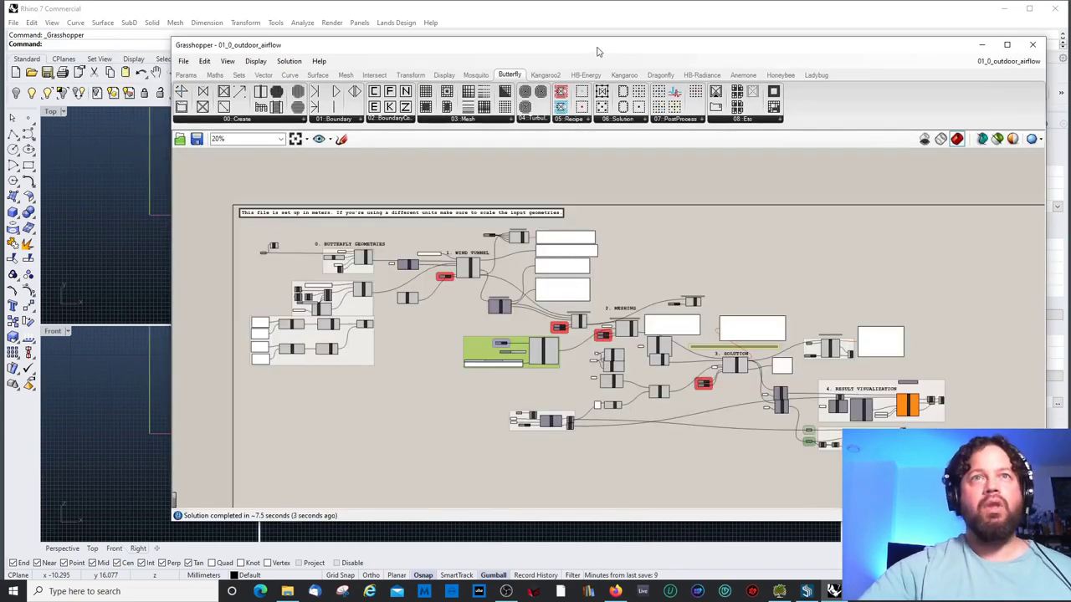
pyautogui.moveTo(600, 51); pyautogui.dragTo(471, 53)
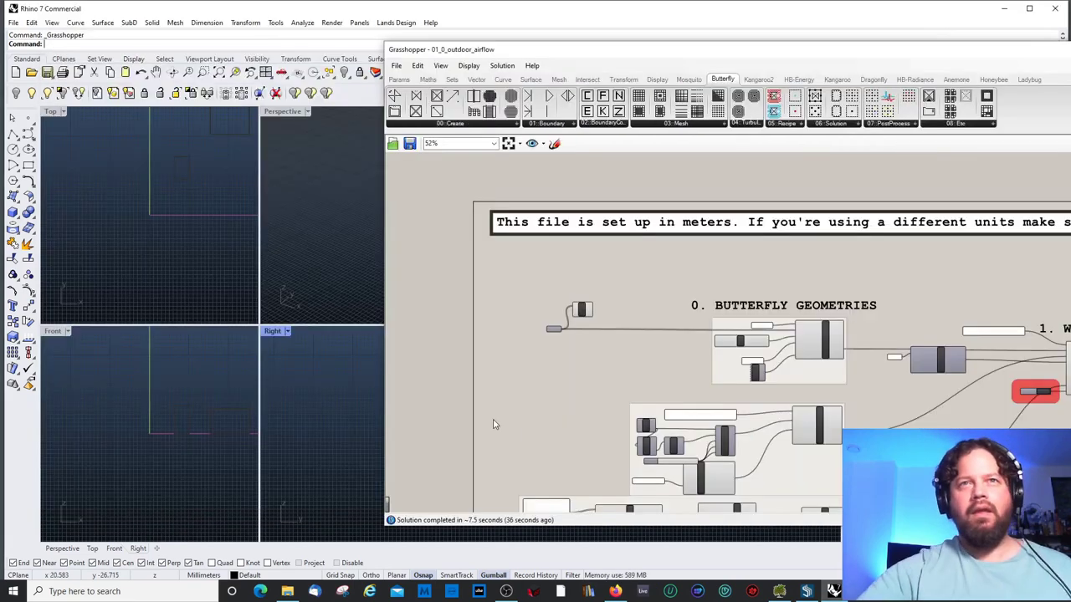
# - Check the definition's note about units and set Rhino's model units to Meters
pyautogui.scroll(-2, 672, 341)
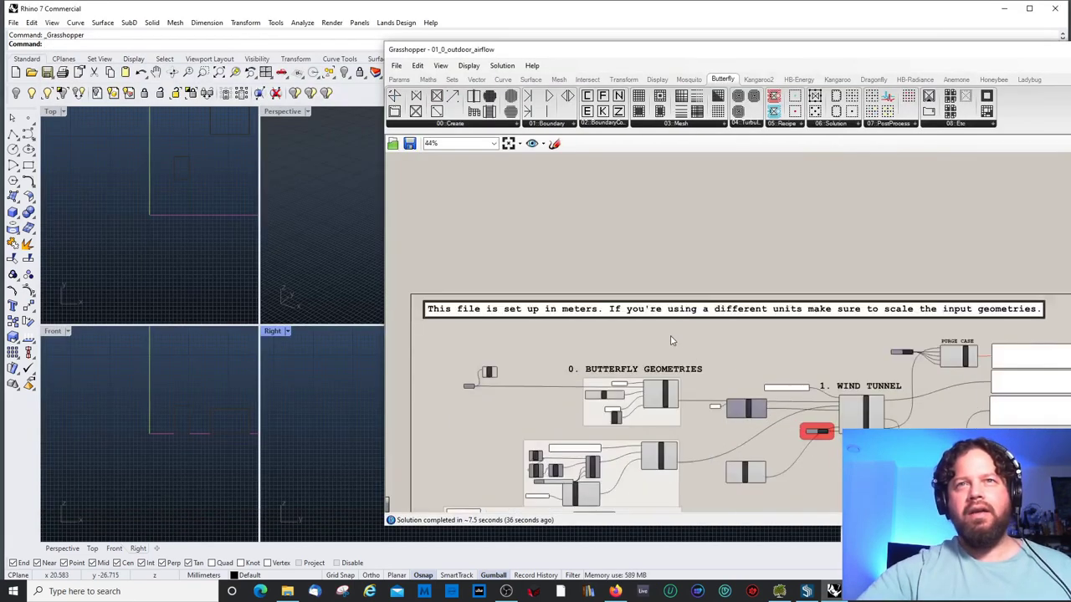
pyautogui.scroll(2, 703, 318)
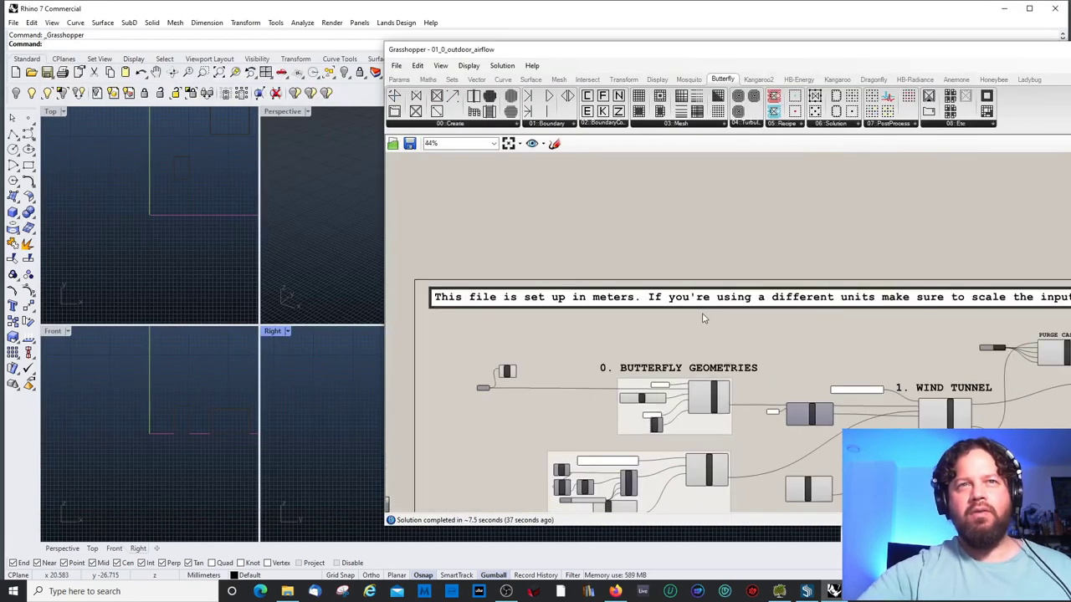
pyautogui.click(215, 576)
pyautogui.click(248, 567)
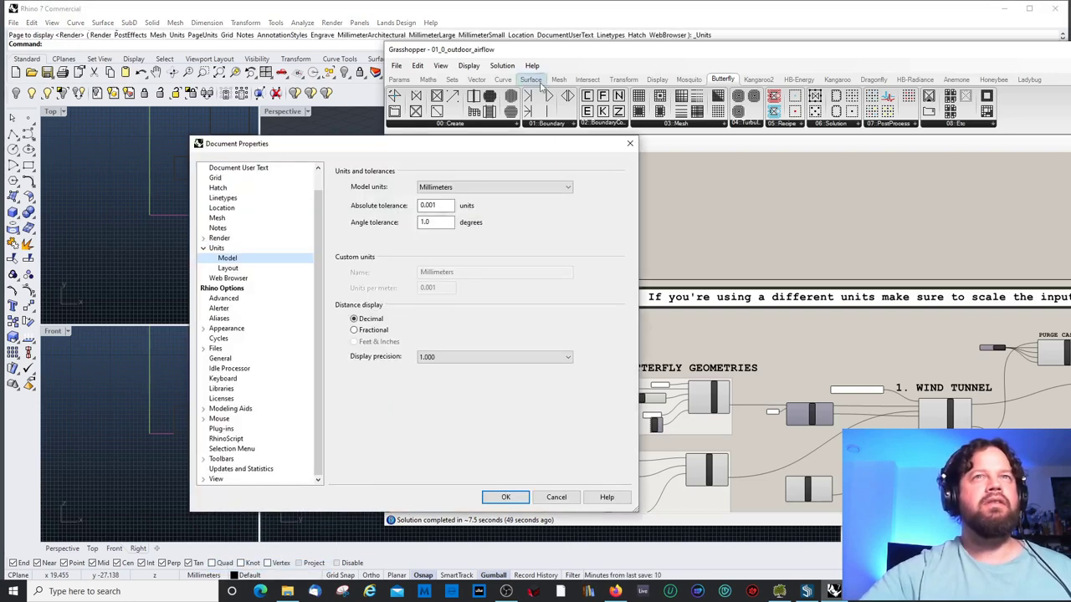
pyautogui.click(557, 188)
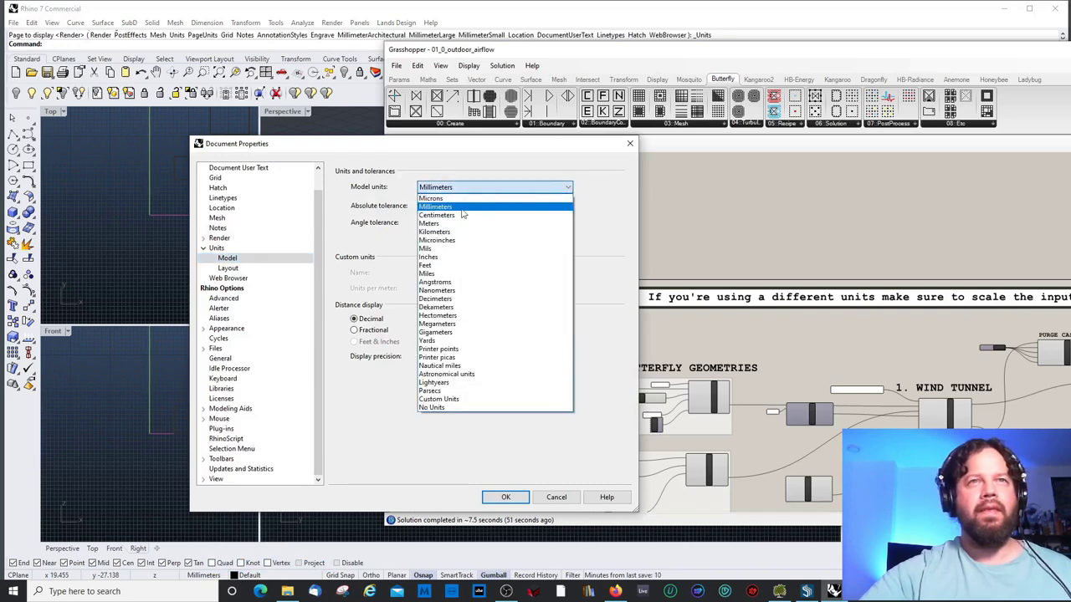
pyautogui.click(439, 223)
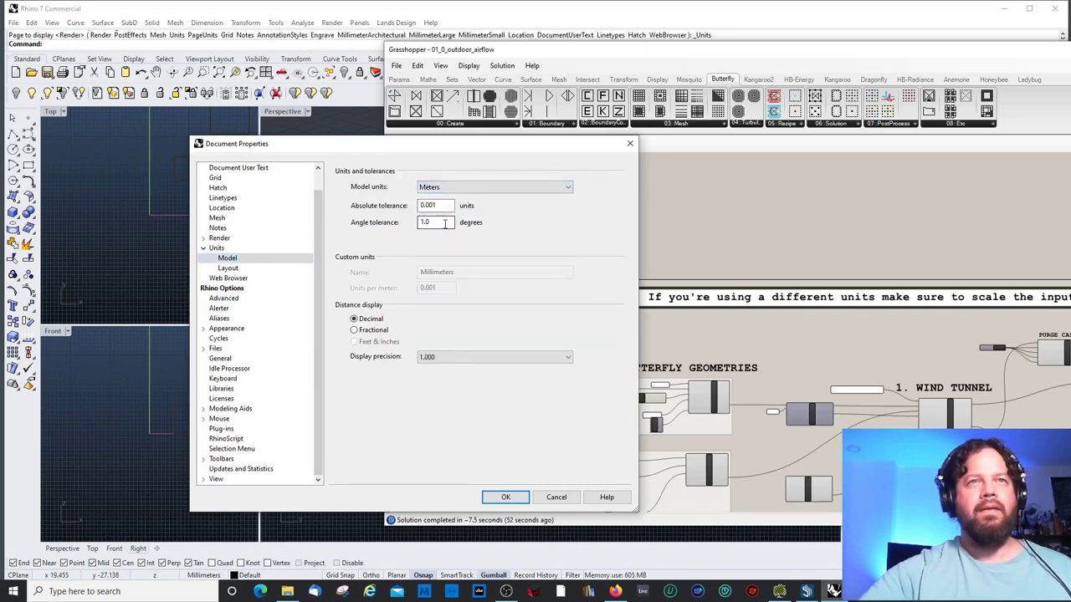
pyautogui.click(506, 497)
# - Maximize Rhino's Perspective viewport and reposition and narrow the Grasshopper window to sit beside it
pyautogui.scroll(4, 460, 293)
pyautogui.rightClick(458, 332)
pyautogui.click(460, 284)
pyautogui.scroll(-2, 578, 298)
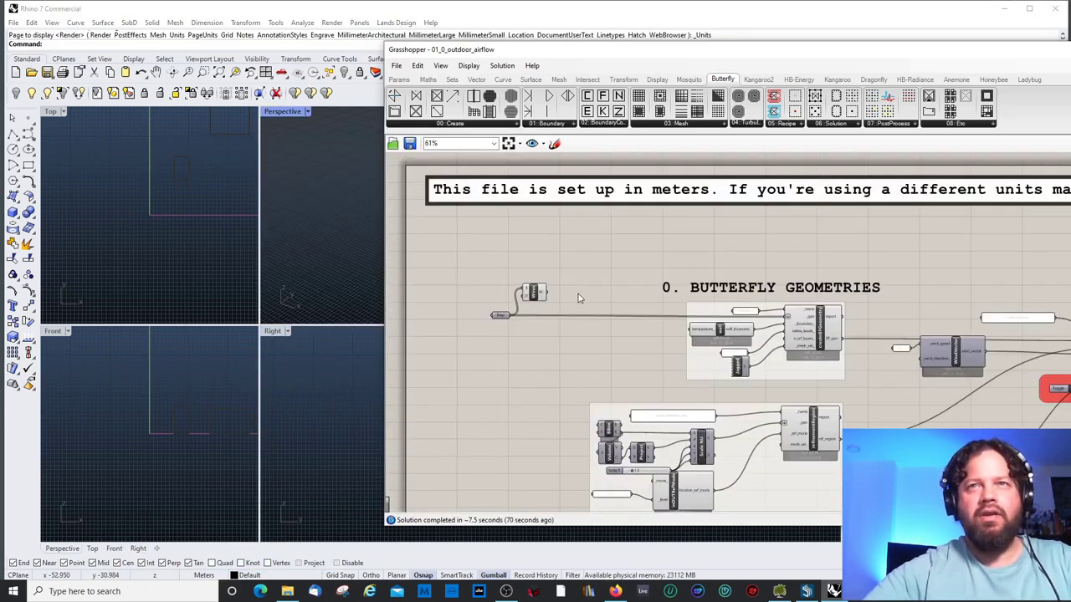
pyautogui.scroll(4, 497, 315)
pyautogui.click(271, 113)
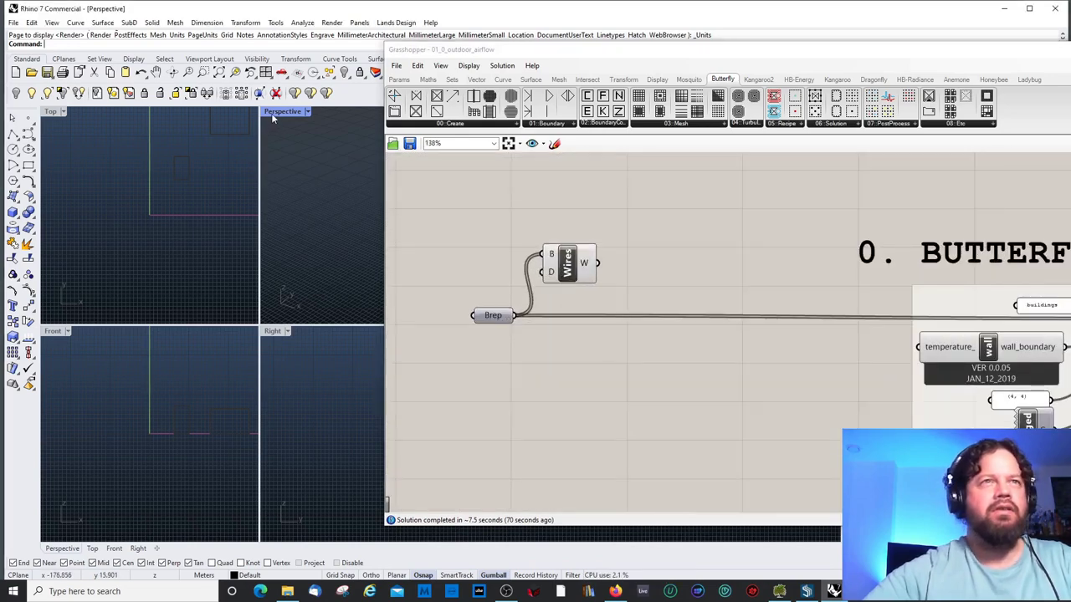
pyautogui.doubleClick(271, 113)
pyautogui.moveTo(541, 44); pyautogui.dragTo(740, 18)
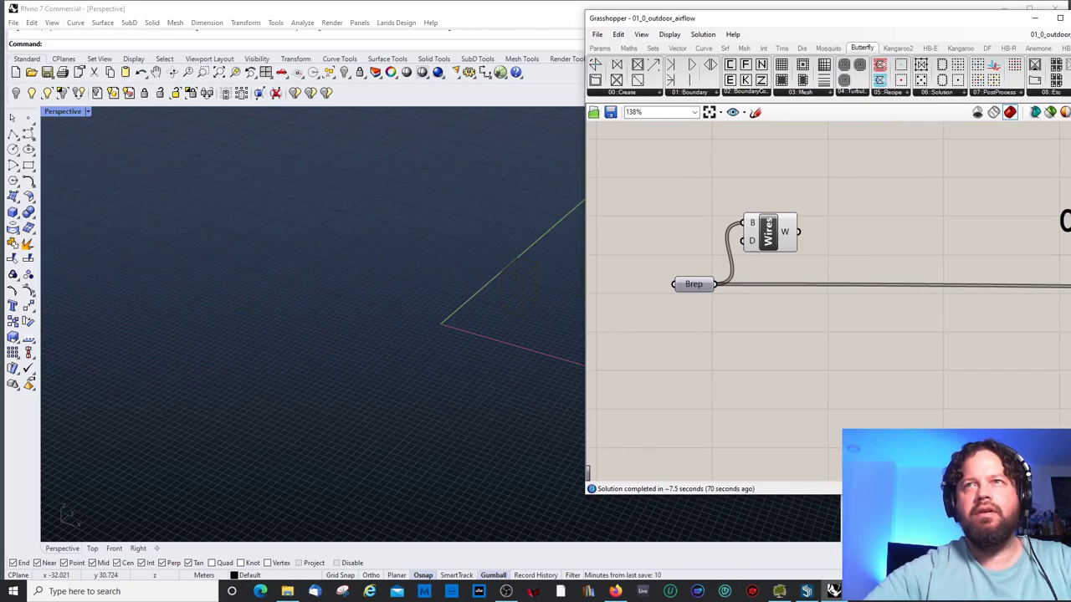
pyautogui.moveTo(1070, 251)
pyautogui.mouseDown()
pyautogui.moveTo(999, 251)
pyautogui.moveTo(1057, 251)
pyautogui.mouseUp()
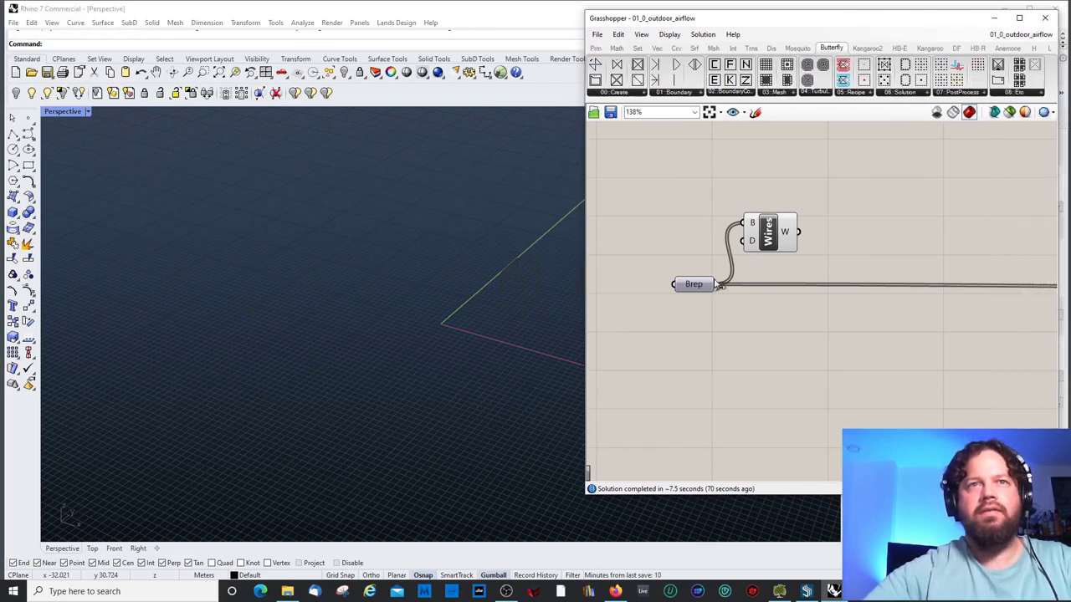
# - Reposition the Brep parameter and Wires component feeding the Butterfly Geometries group to show which building geometry they reference
pyautogui.click(768, 233)
pyautogui.scroll(5, 330, 344)
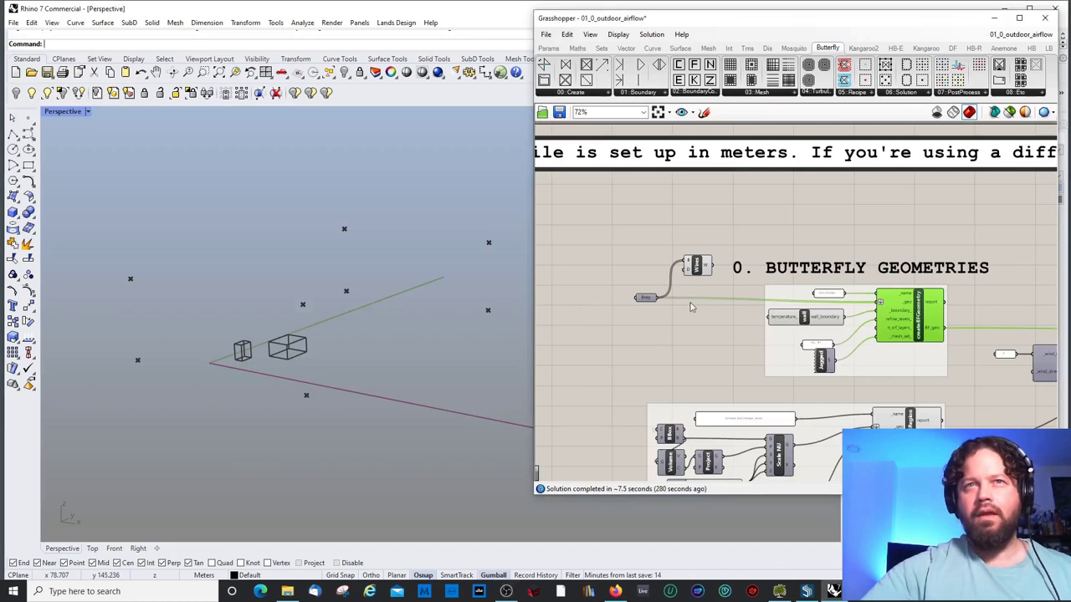
pyautogui.scroll(2, 678, 299)
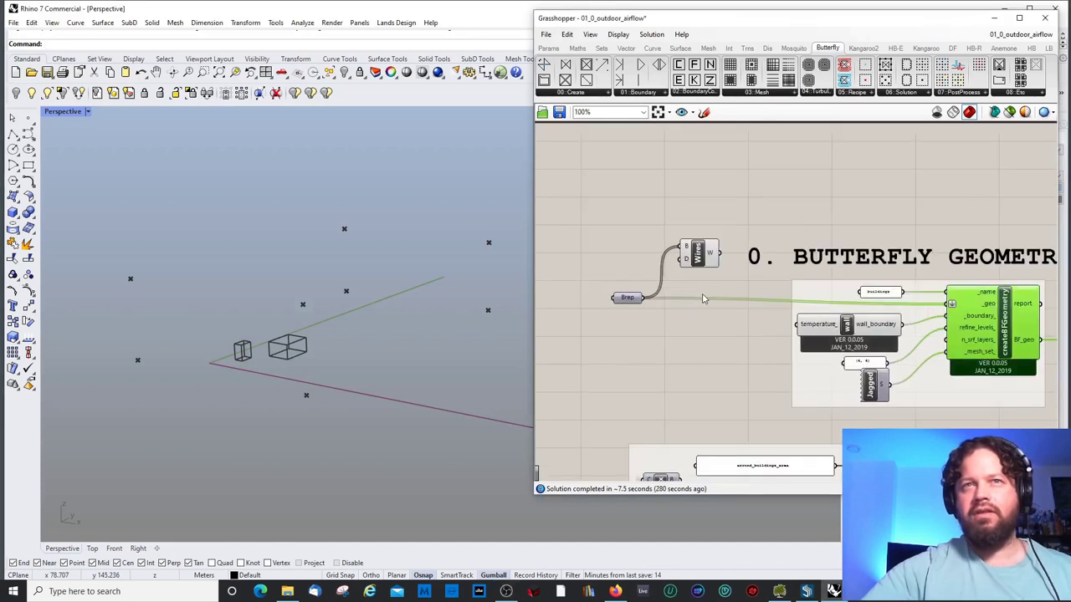
pyautogui.moveTo(628, 298); pyautogui.dragTo(626, 311)
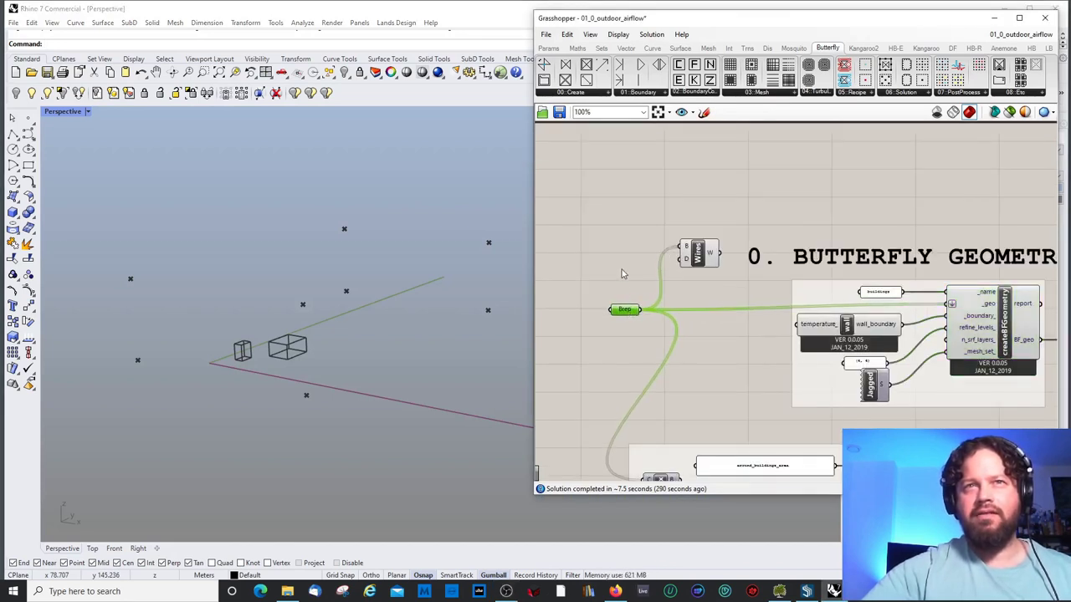
pyautogui.click(624, 273)
pyautogui.click(629, 310)
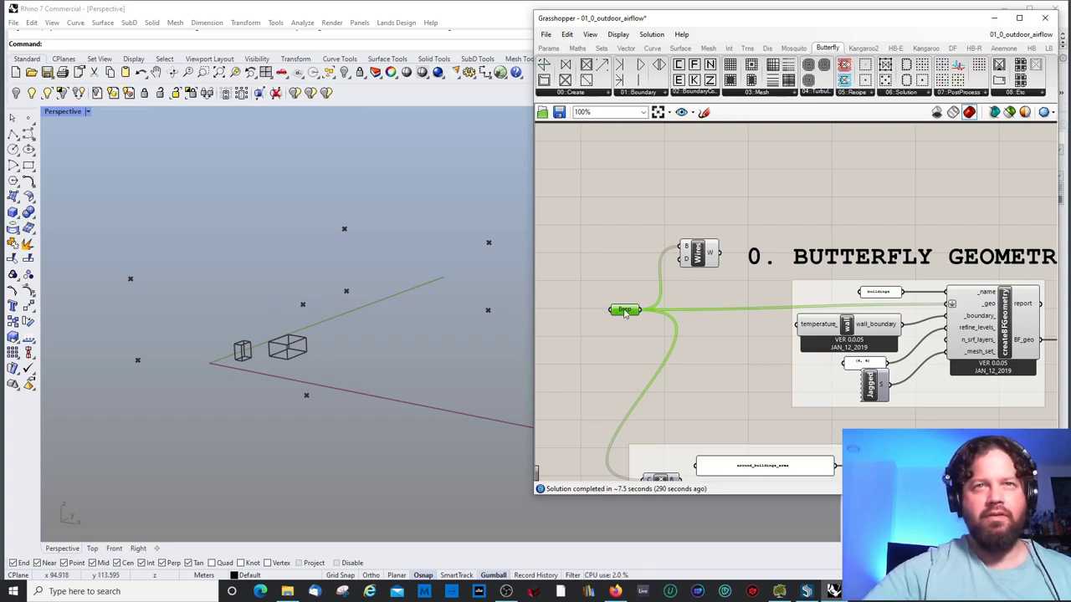
pyautogui.moveTo(624, 314)
pyautogui.moveTo(624, 313); pyautogui.dragTo(595, 311)
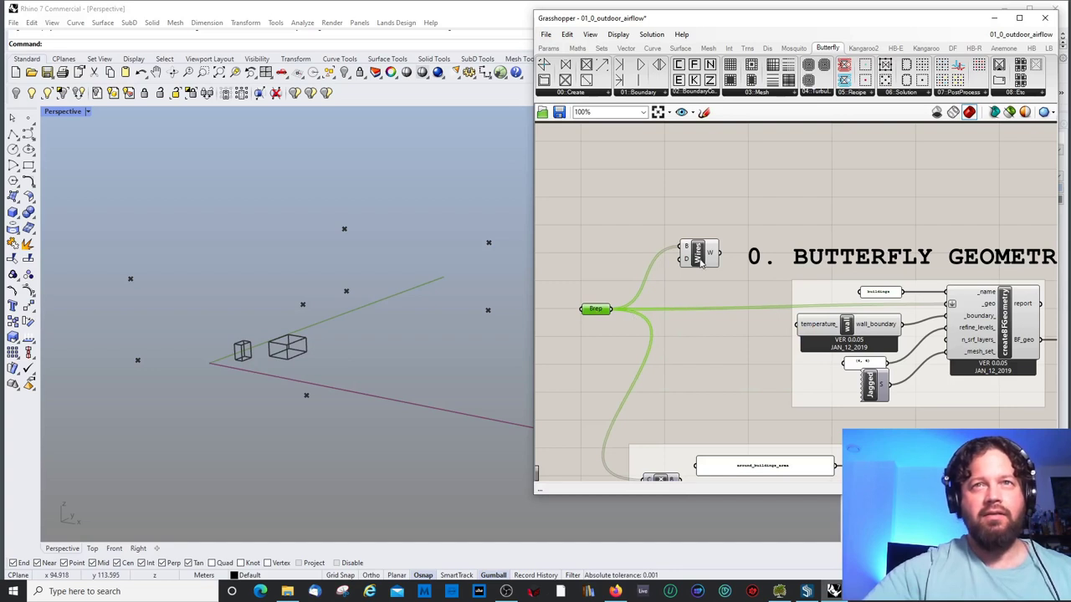
pyautogui.moveTo(701, 262); pyautogui.dragTo(709, 247)
pyautogui.click(597, 310)
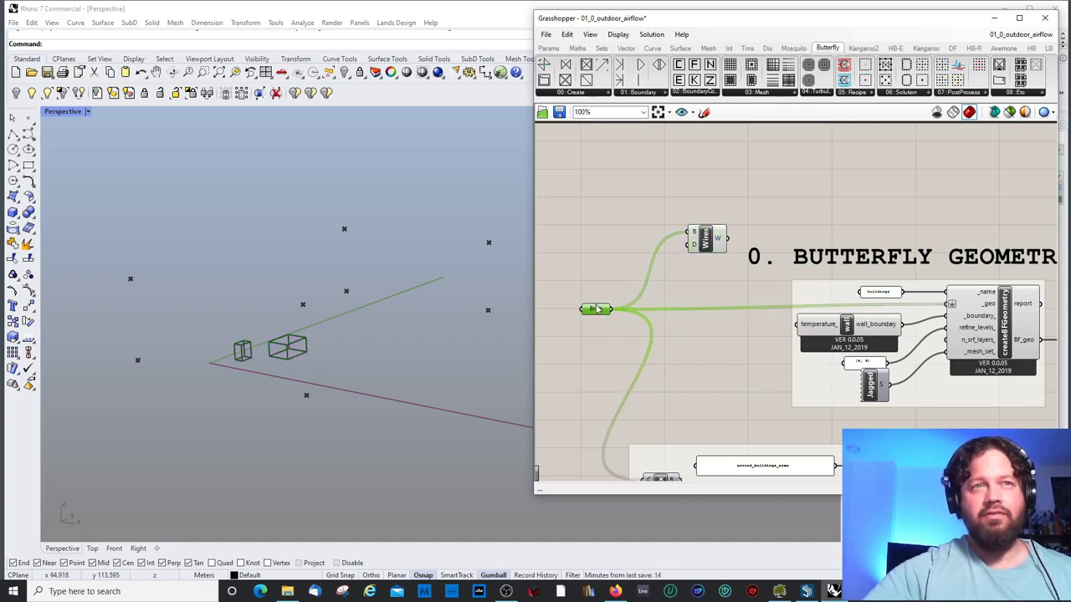
pyautogui.moveTo(594, 311); pyautogui.dragTo(595, 297)
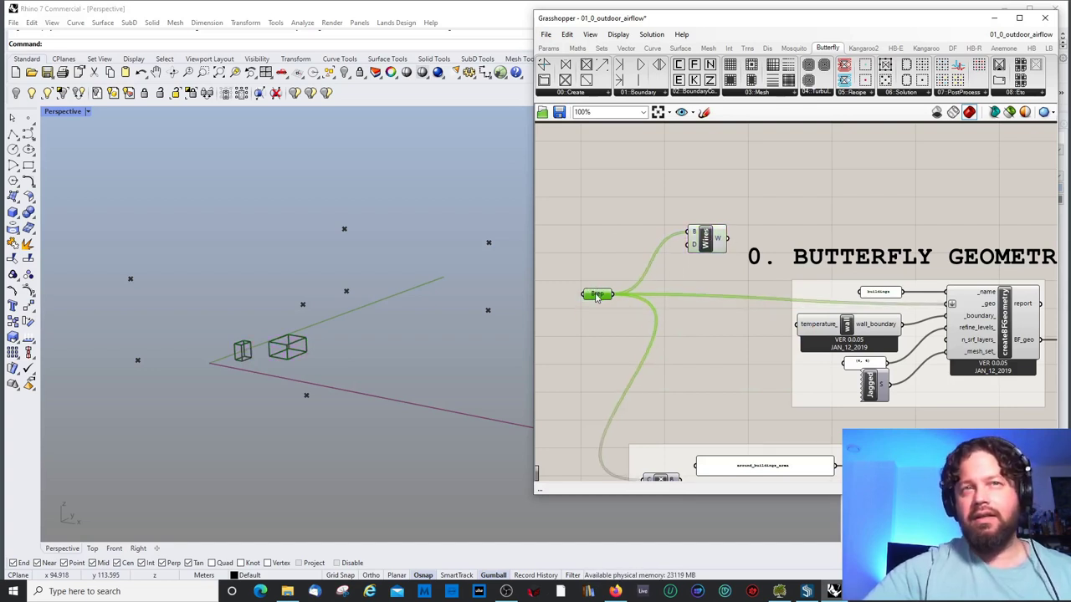
# - Examine the createBFGeometry component and its name, geometry, wall boundary, refinement level and mesh setting inputs
pyautogui.scroll(-1, 642, 361)
pyautogui.scroll(3, 937, 322)
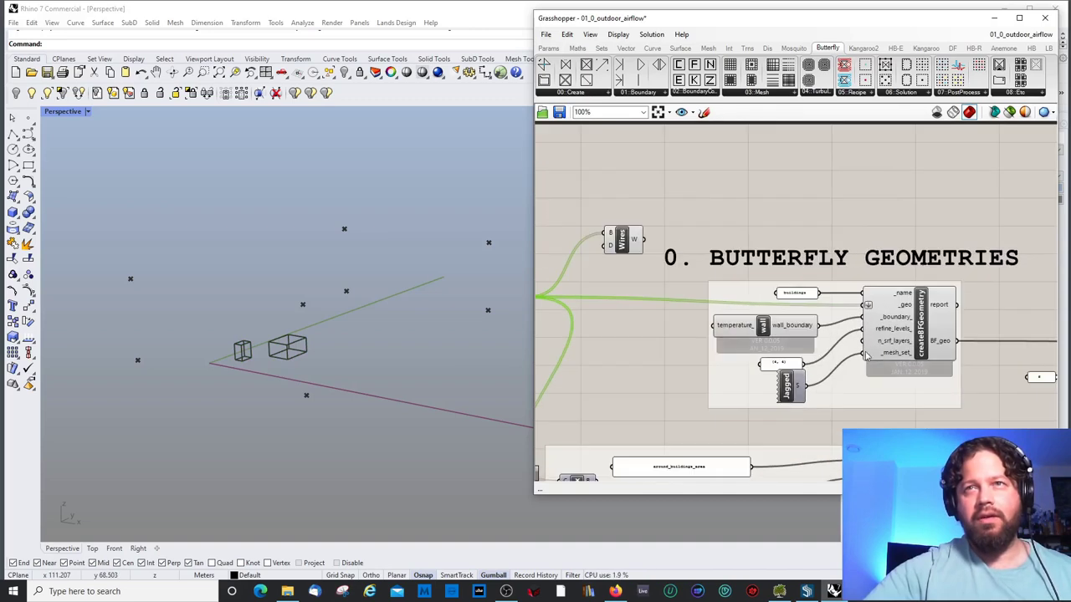
pyautogui.click(935, 320)
pyautogui.scroll(1, 944, 341)
pyautogui.scroll(-3, 944, 341)
pyautogui.click(720, 332)
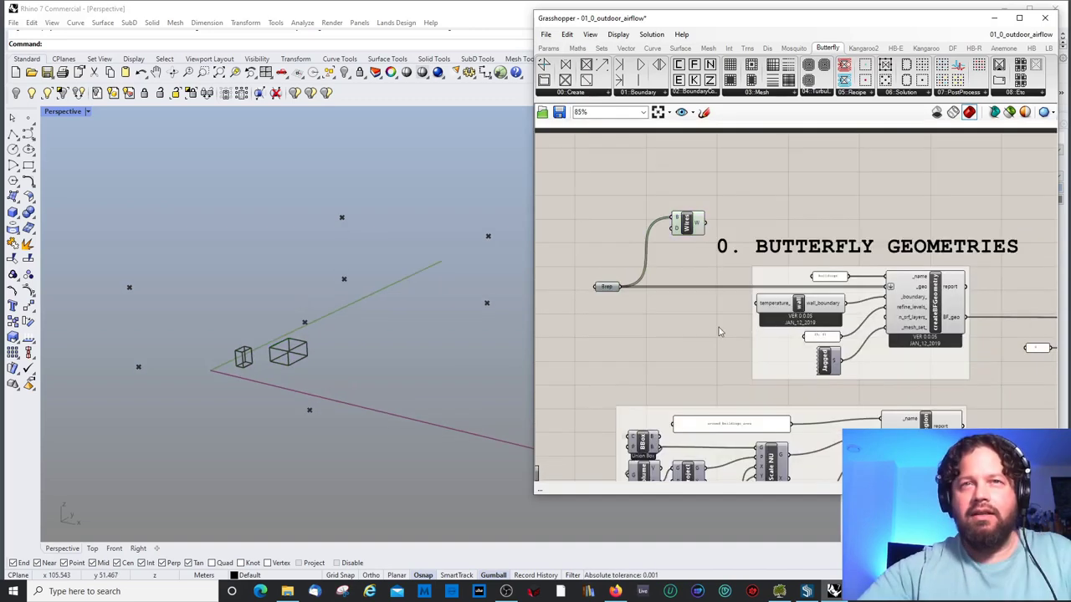
pyautogui.scroll(2, 868, 376)
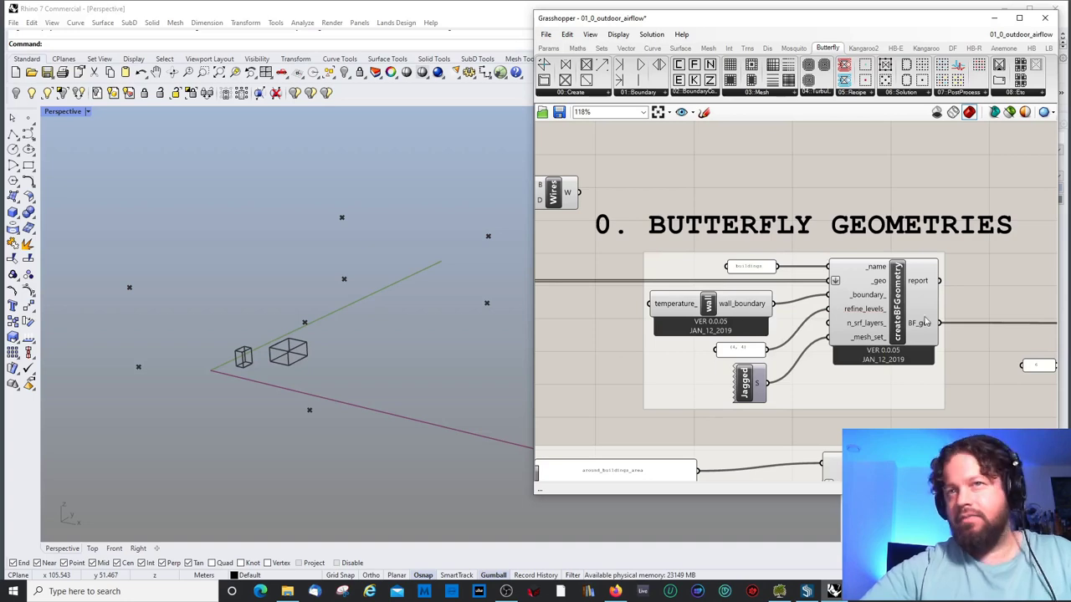
pyautogui.scroll(-2, 684, 253)
pyautogui.scroll(2, 770, 290)
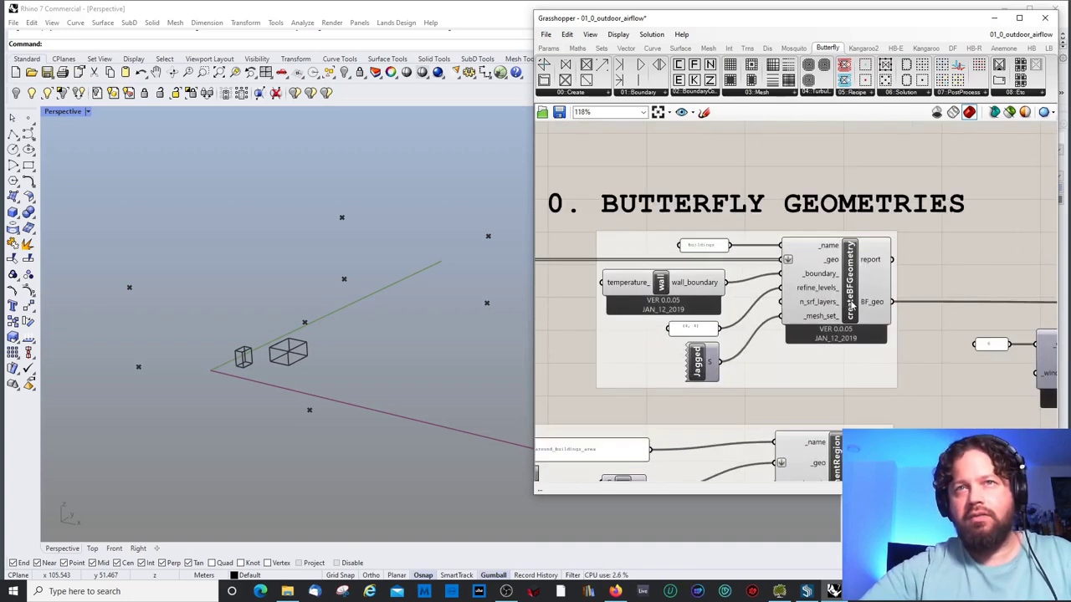
# - Examine how the Brep parameter, wall boundary, refinement level panel and mesh setting feed createBFGeometry in the Butterfly Geometries group
pyautogui.scroll(-1, 833, 276)
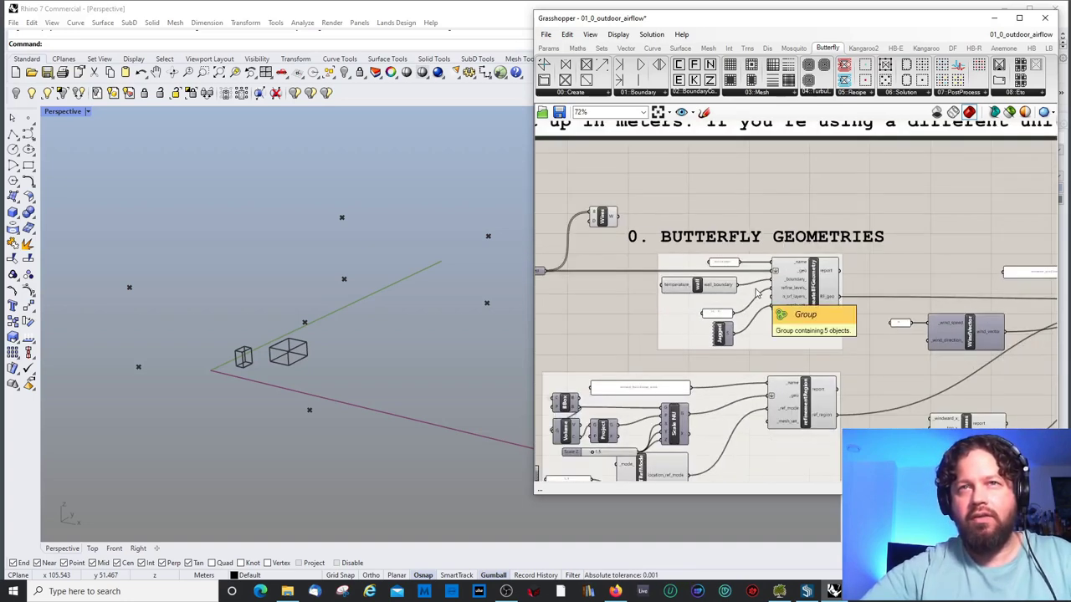
pyautogui.scroll(3, 840, 247)
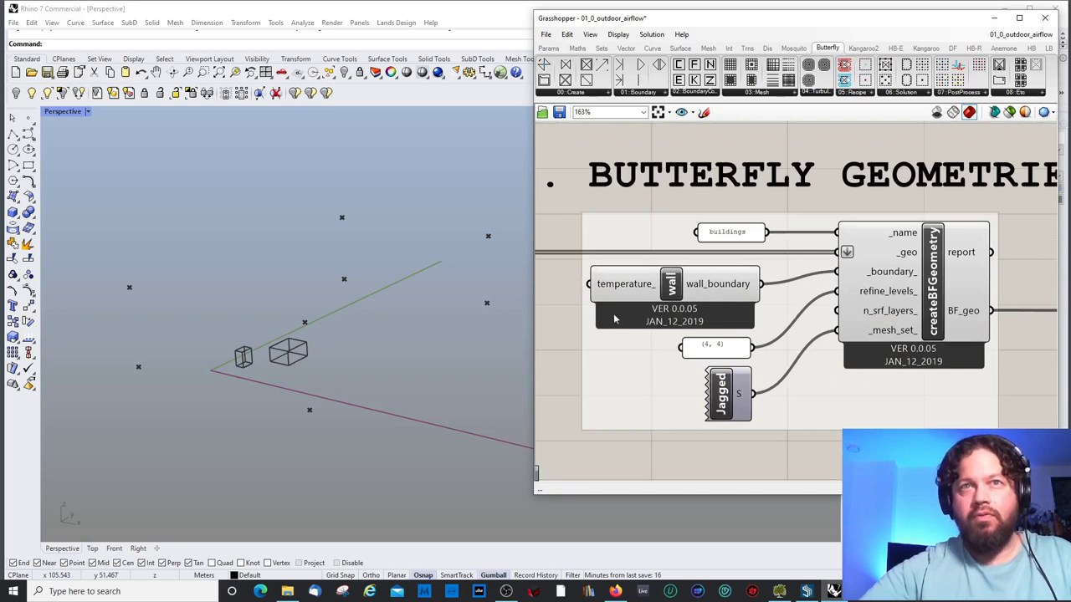
pyautogui.moveTo(922, 264); pyautogui.dragTo(914, 287)
pyautogui.hotkey('ctrl', 'z')
pyautogui.hotkey('ctrl', 'z')
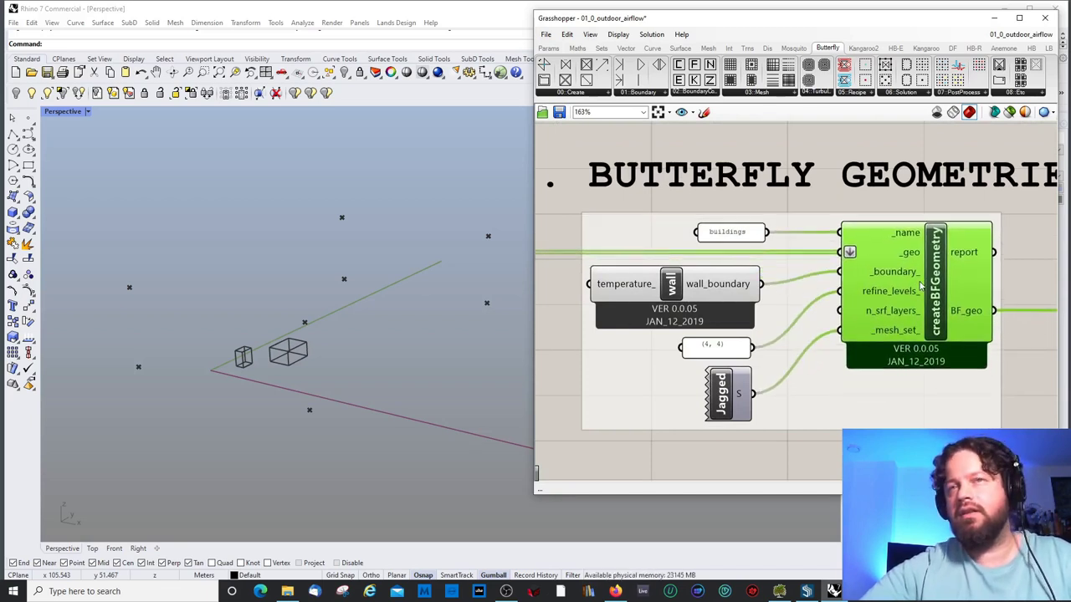
pyautogui.scroll(-4, 801, 324)
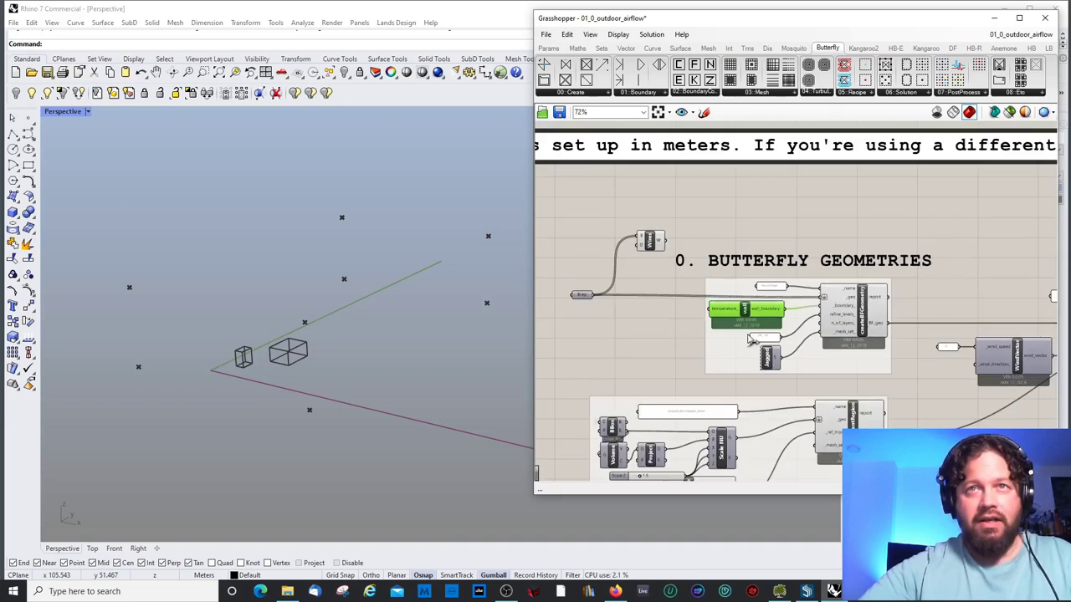
pyautogui.click(585, 304)
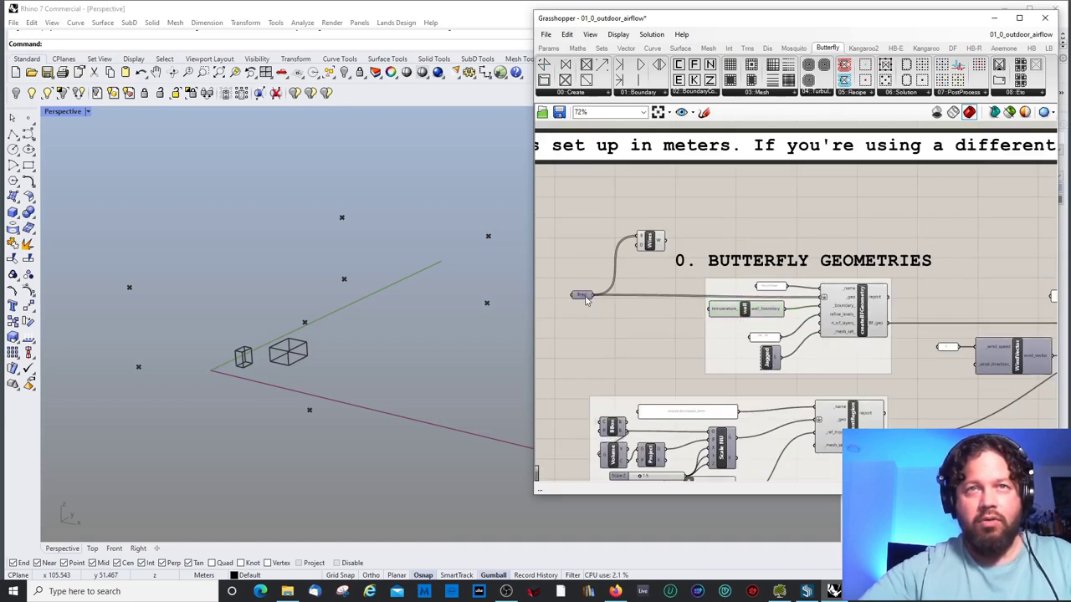
pyautogui.moveTo(586, 303); pyautogui.dragTo(588, 306)
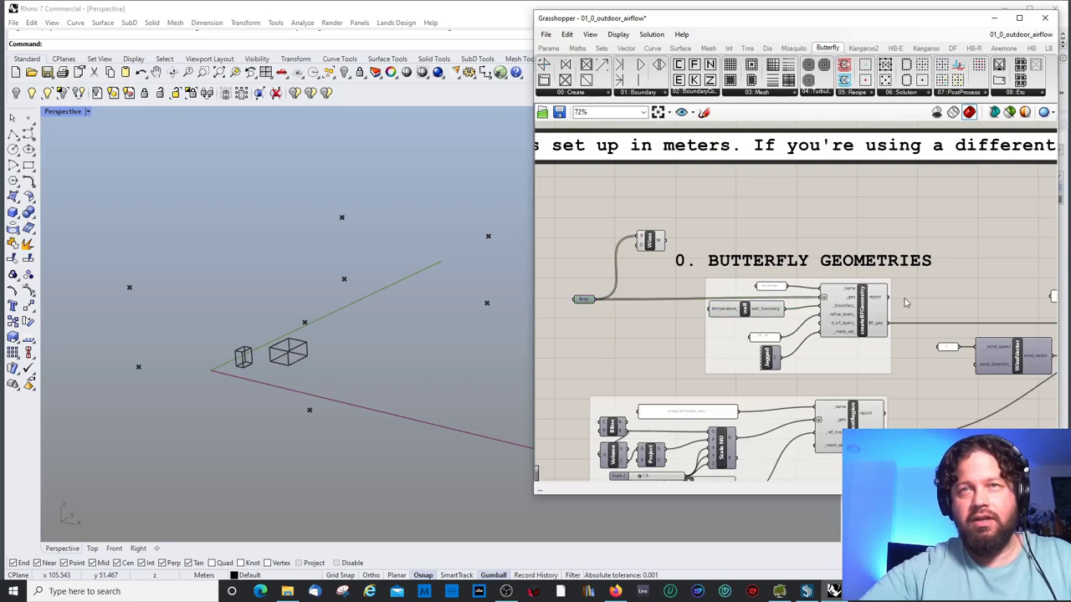
pyautogui.scroll(4, 909, 283)
pyautogui.click(840, 310)
pyautogui.scroll(-5, 841, 310)
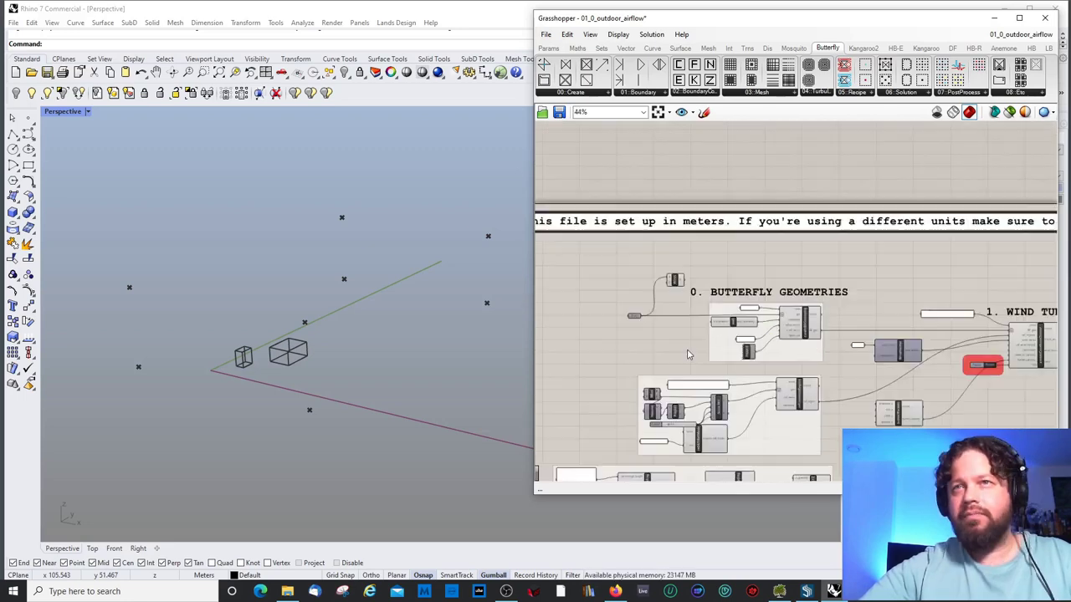
# - Examine the createCaseFromTunnel component's name, geometry and refinement region inputs and locate its wind tunnel corner points around the buildings in Rhino
pyautogui.scroll(3, 909, 378)
pyautogui.scroll(2, 910, 377)
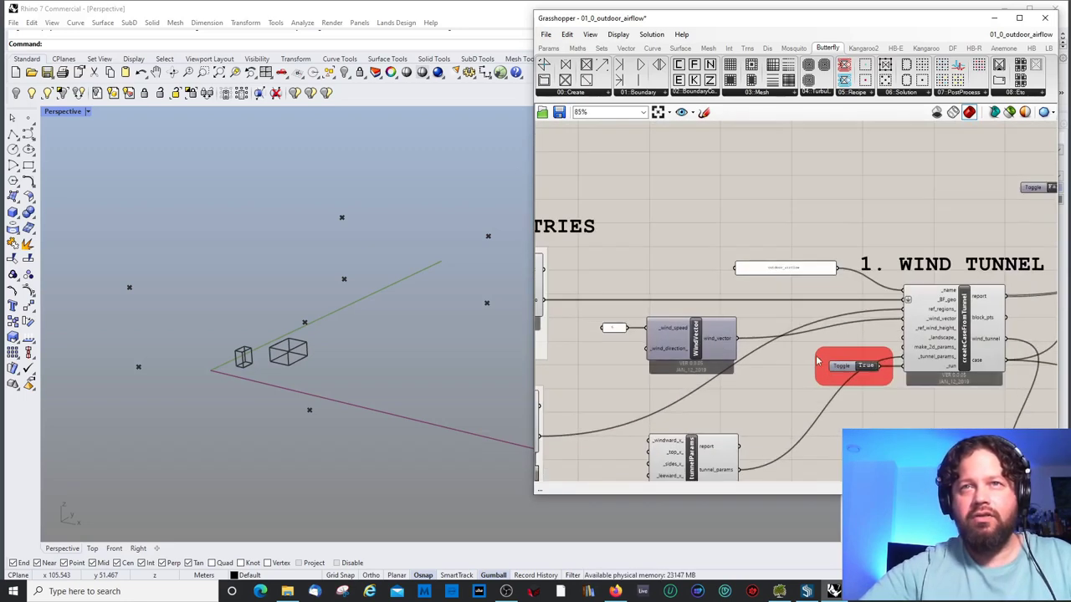
pyautogui.click(972, 316)
pyautogui.scroll(4, 972, 305)
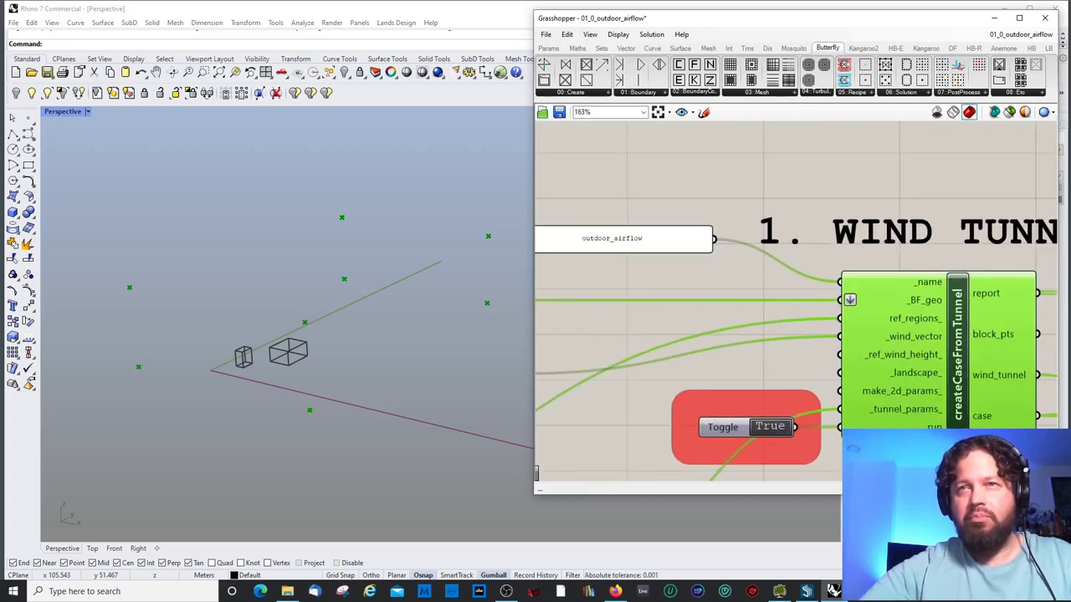
pyautogui.moveTo(918, 306)
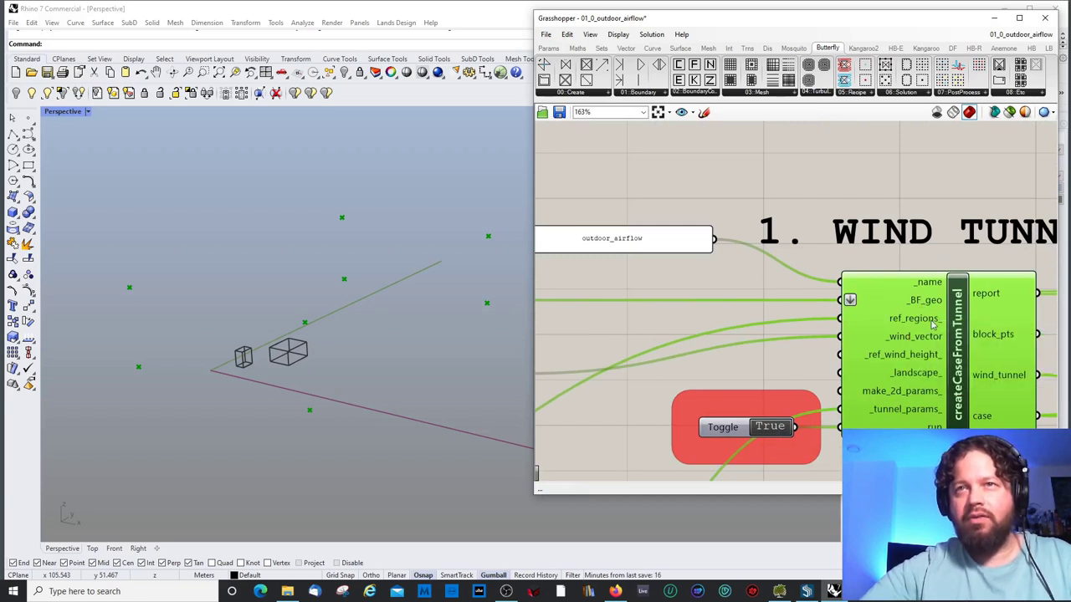
pyautogui.scroll(-3, 905, 285)
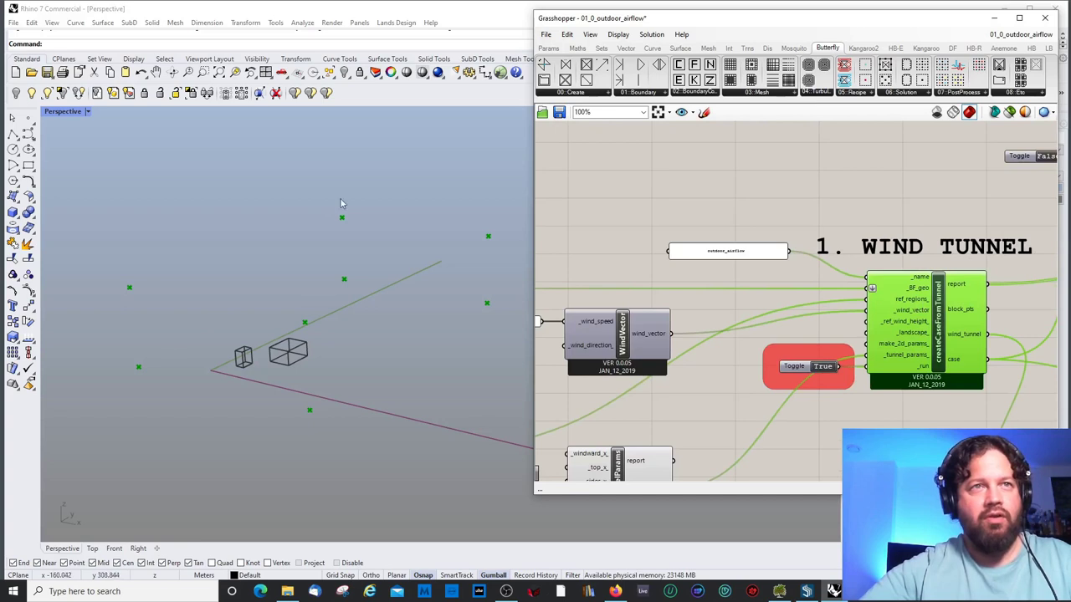
pyautogui.click(774, 280)
pyautogui.scroll(-1, 787, 286)
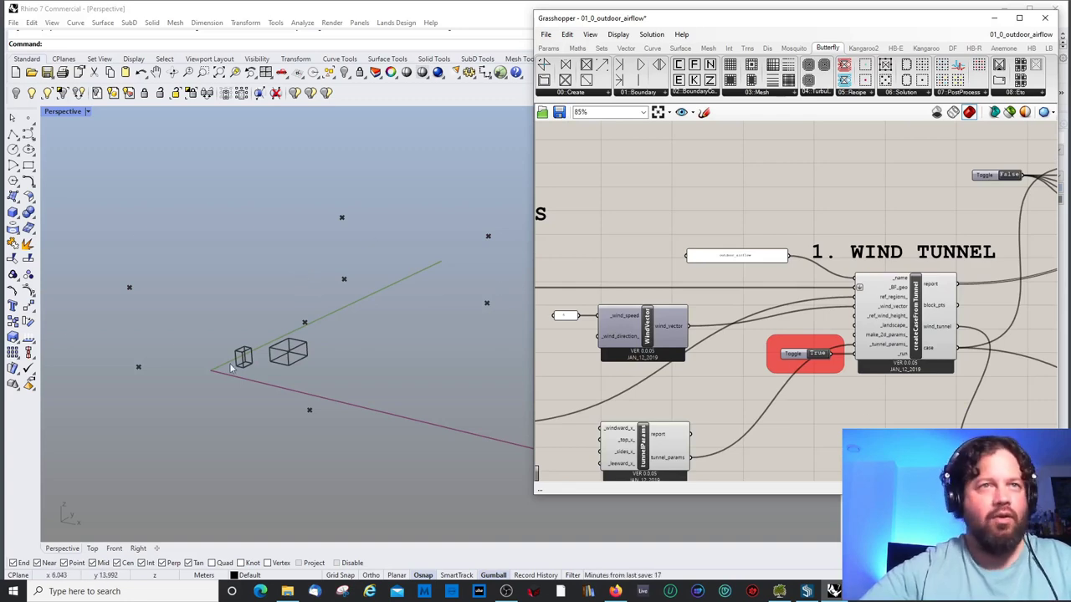
# - Check the WindVector component feeding the wind tunnel case and the toggle that drives createCaseFromTunnel's run input
pyautogui.scroll(3, 920, 285)
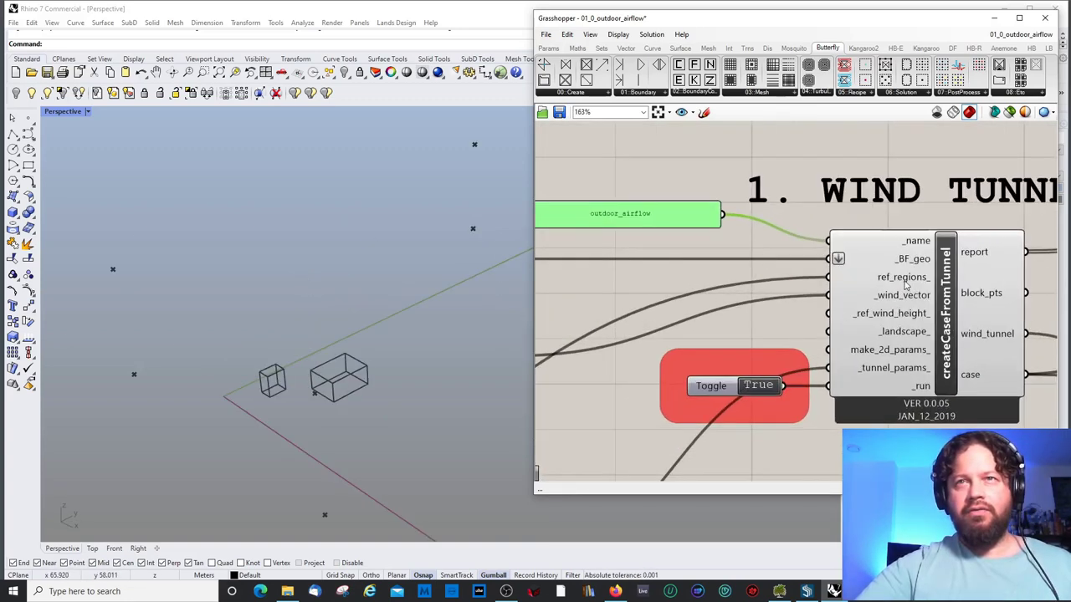
pyautogui.scroll(-4, 905, 286)
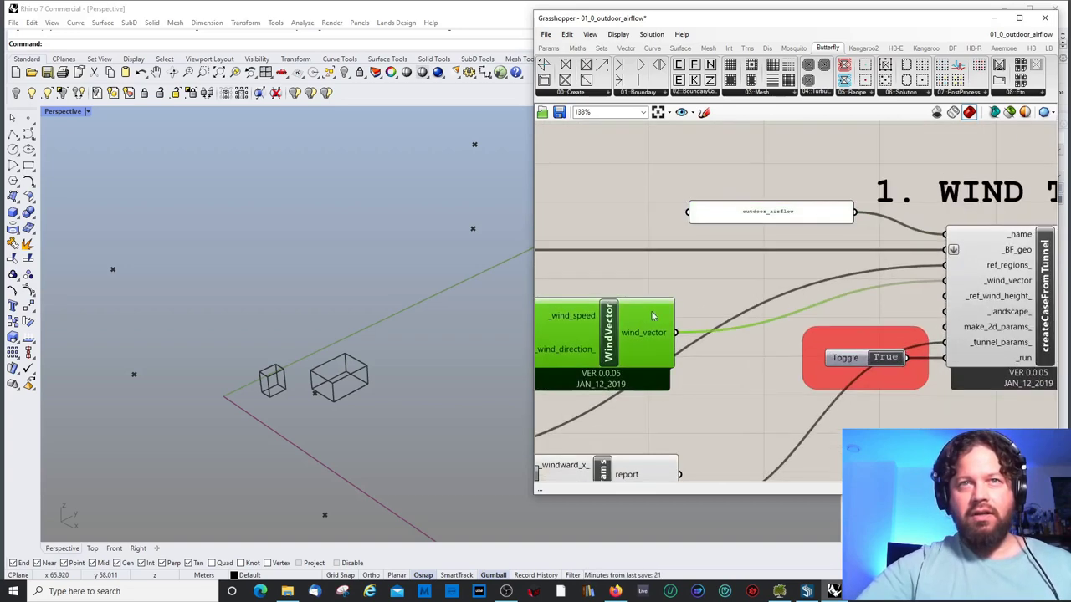
pyautogui.scroll(4, 702, 341)
pyautogui.scroll(-3, 753, 326)
pyautogui.scroll(3, 831, 330)
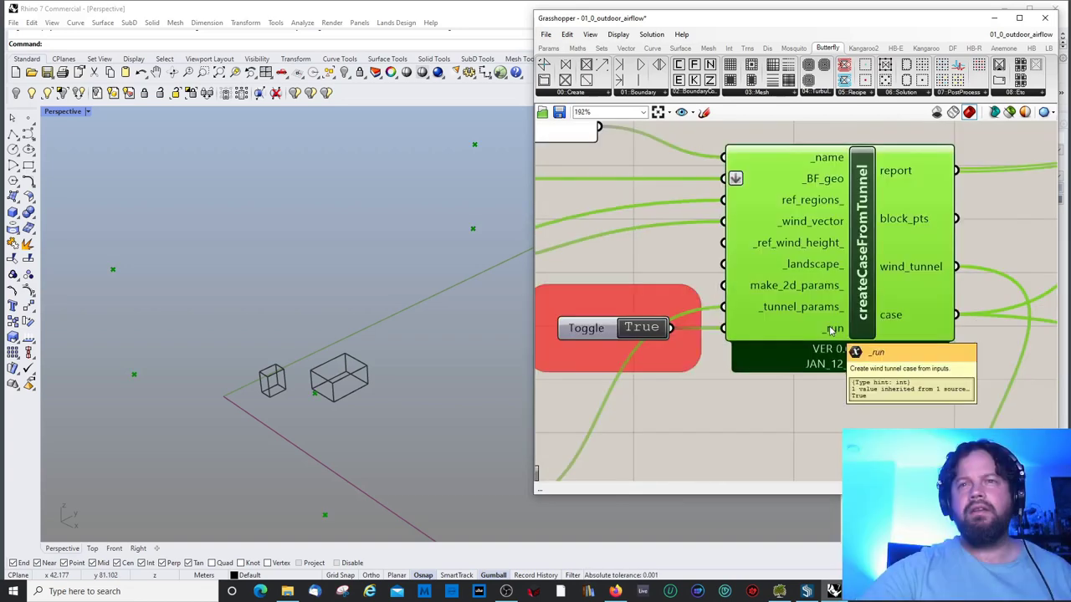
pyautogui.click(669, 394)
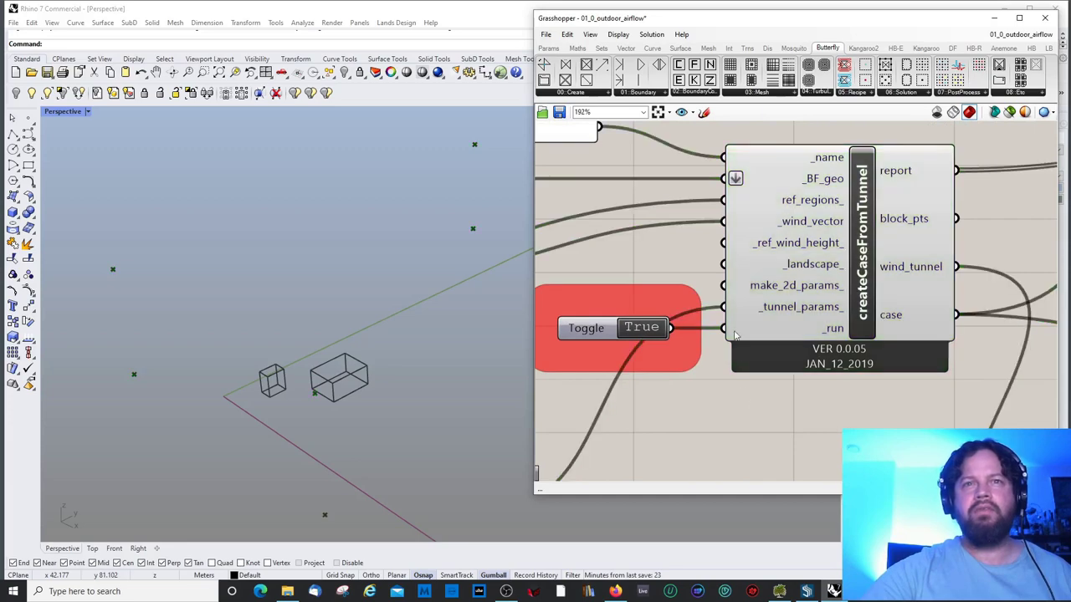
# - Trace the wind_tunnel output of createCaseFromTunnel into the WTGrading component and review its grading inputs and outputs
pyautogui.scroll(-1, 661, 334)
pyautogui.scroll(1, 666, 320)
pyautogui.scroll(-4, 666, 320)
pyautogui.moveTo(769, 410); pyautogui.dragTo(712, 351, button='right')
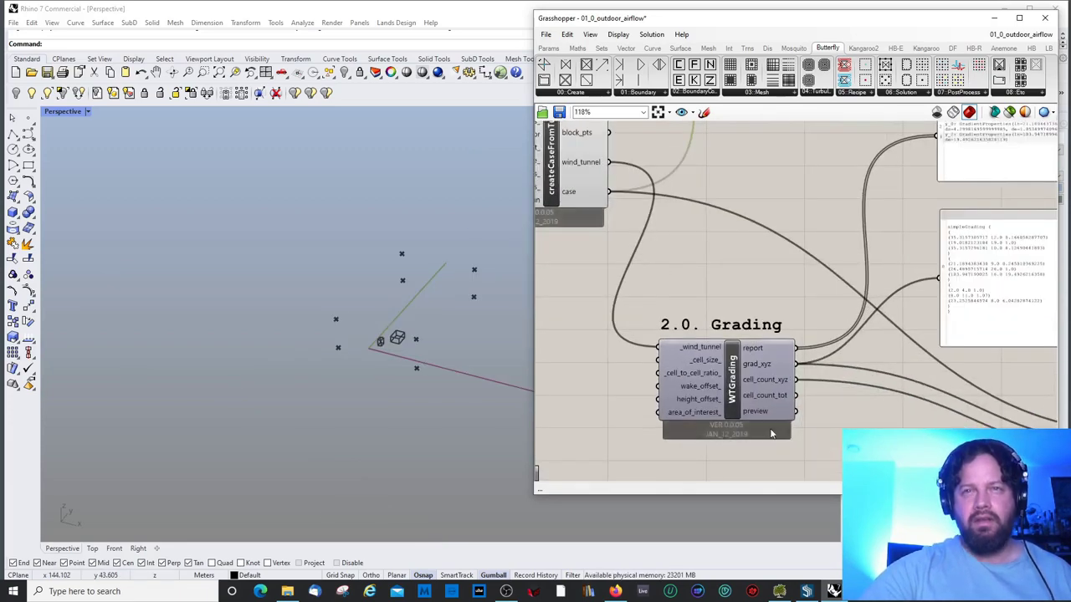
pyautogui.scroll(4, 712, 351)
pyautogui.scroll(-6, 712, 350)
pyautogui.scroll(3, 744, 264)
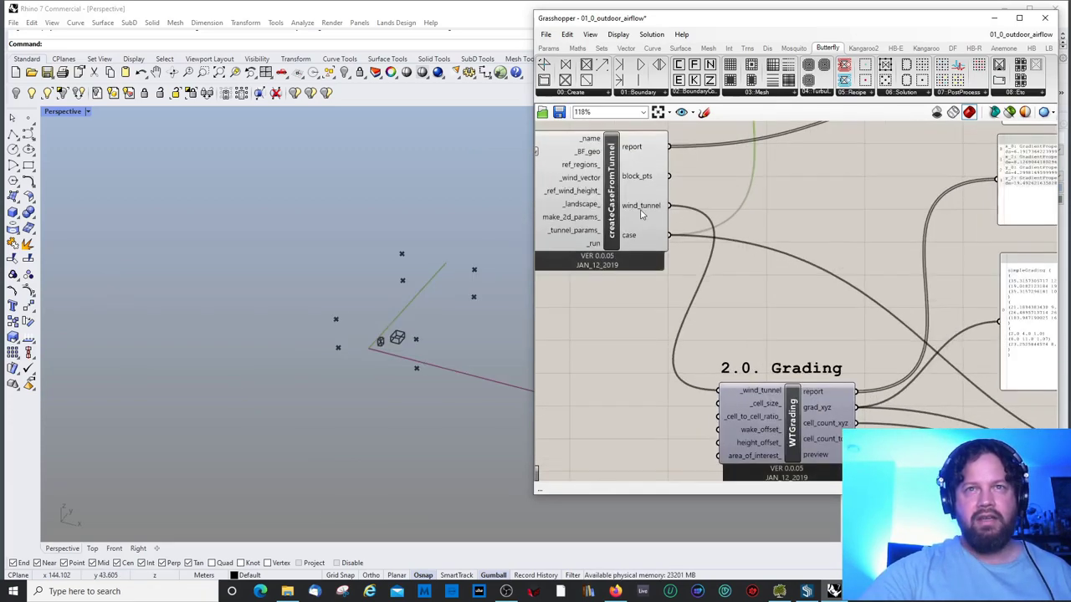
# - Set both the write and run toggles of the blockMesh component to True to generate the base mesh
pyautogui.scroll(4, 792, 422)
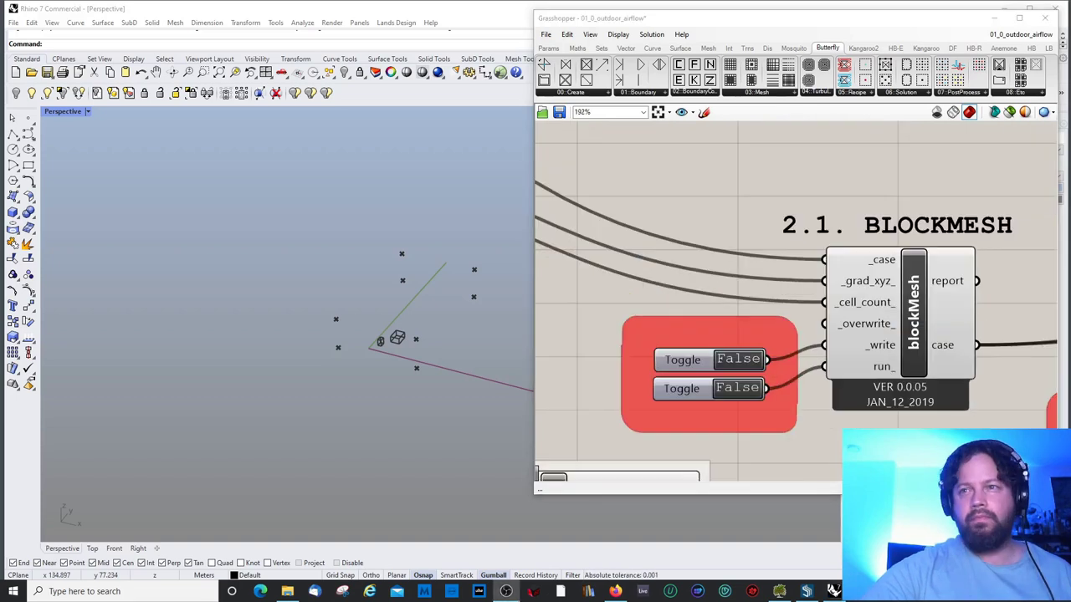
pyautogui.click(828, 177)
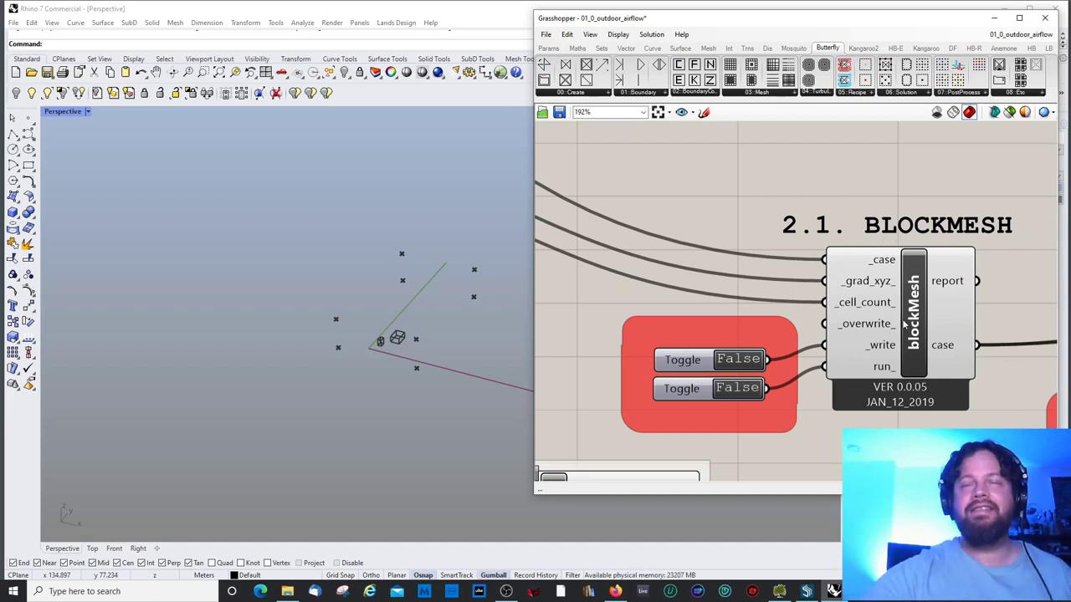
pyautogui.moveTo(851, 357); pyautogui.dragTo(822, 354, button='right')
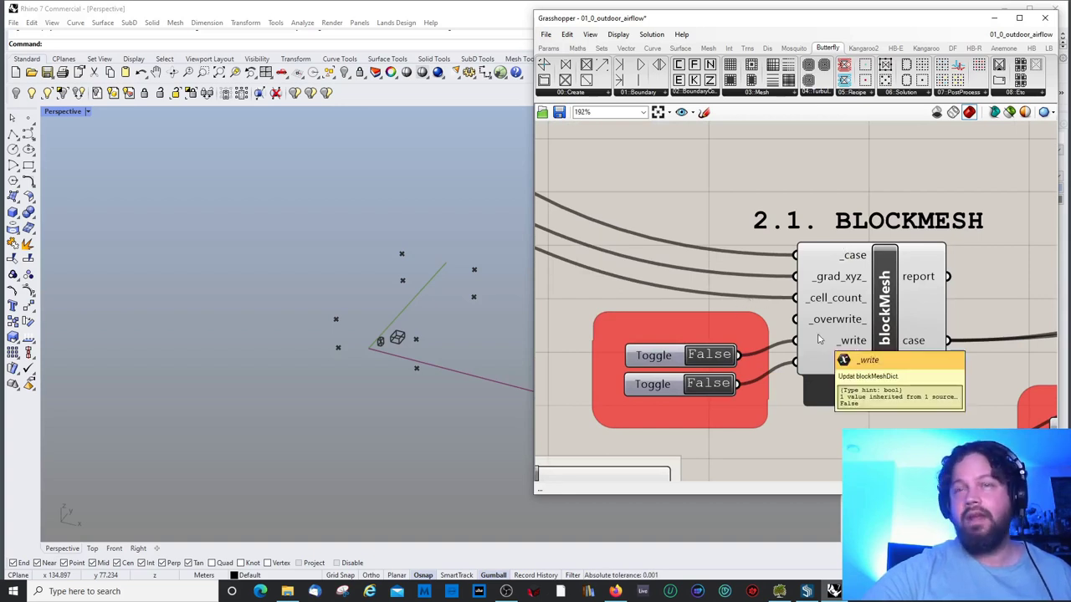
pyautogui.moveTo(689, 355); pyautogui.dragTo(731, 311, button='right')
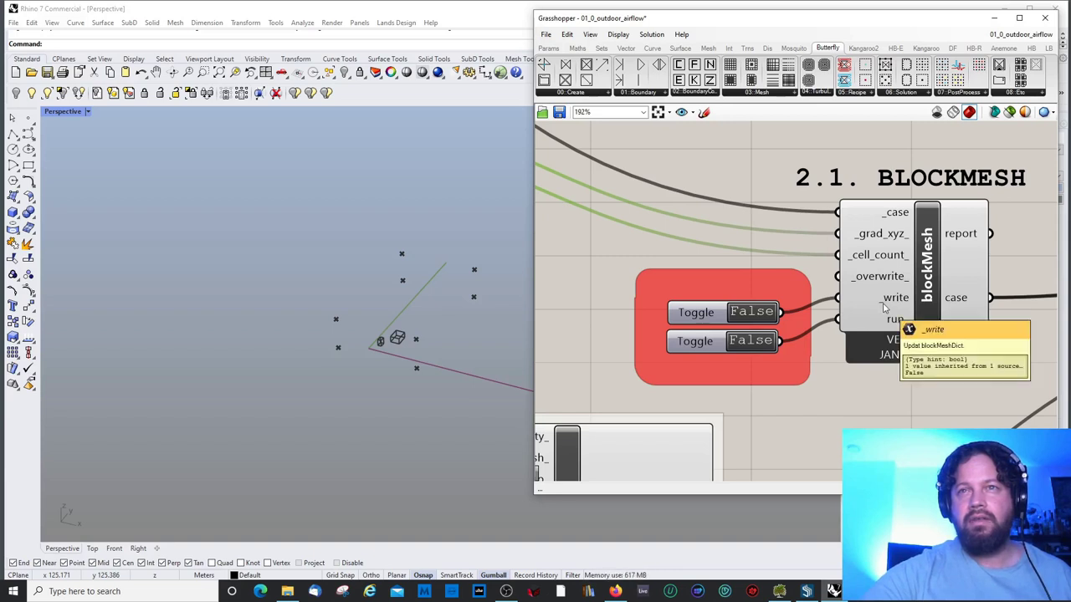
pyautogui.doubleClick(756, 311)
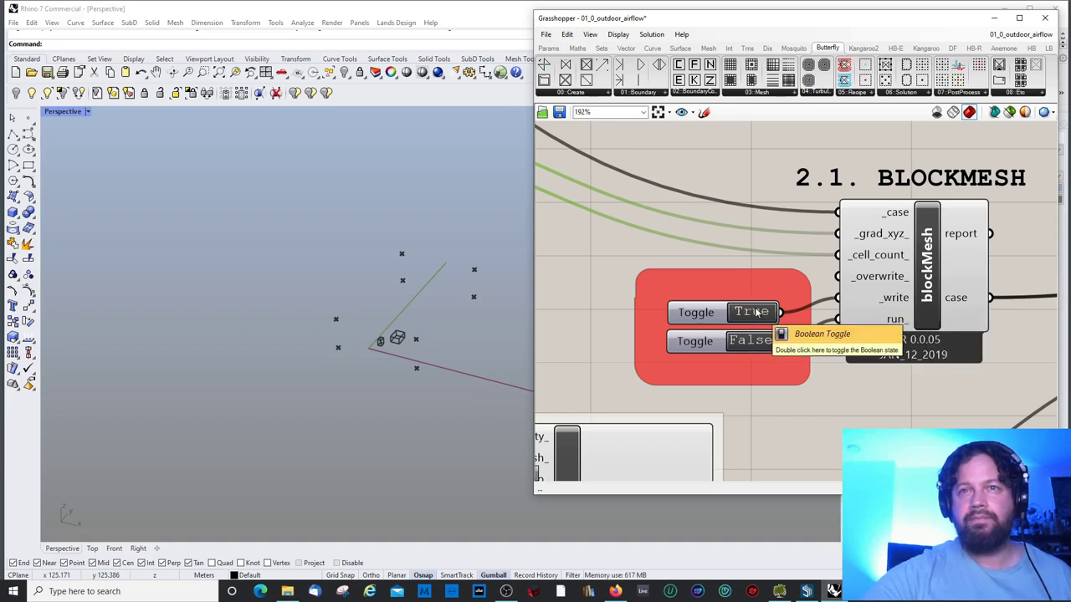
pyautogui.moveTo(716, 314); pyautogui.dragTo(714, 308)
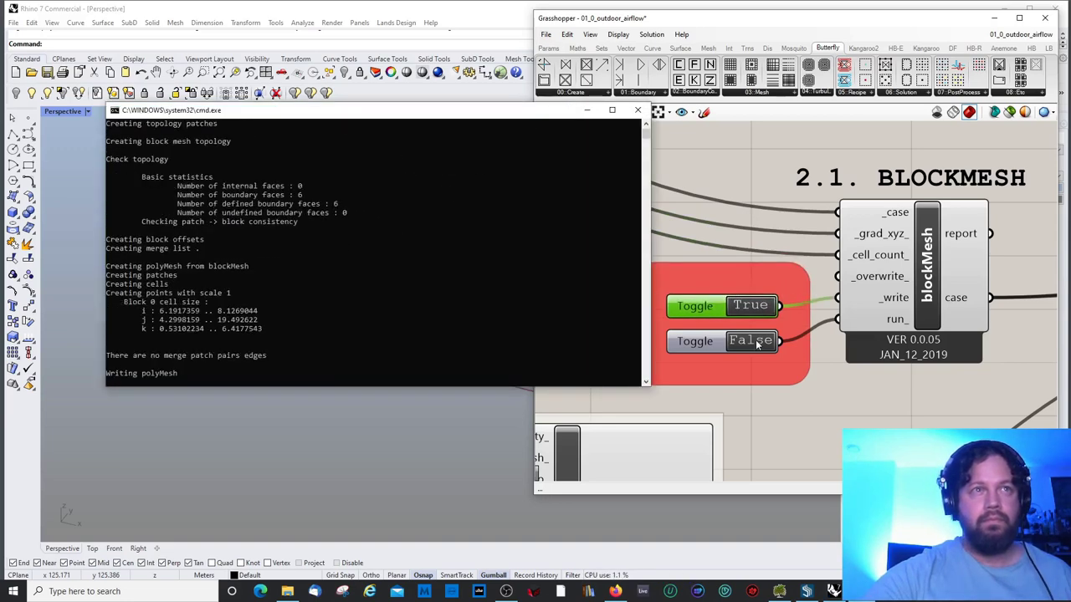
pyautogui.doubleClick(757, 343)
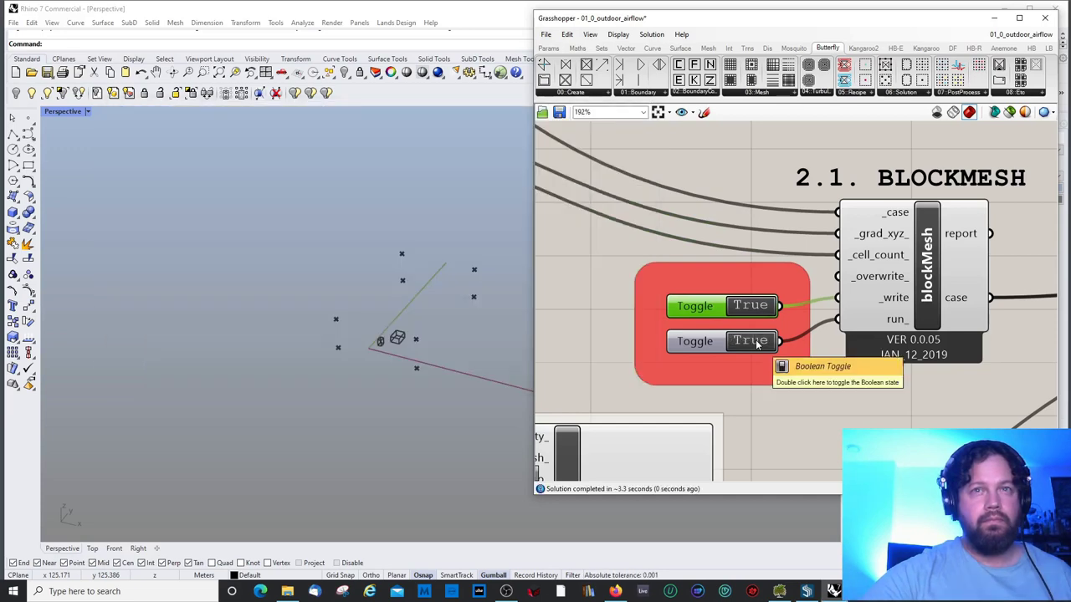
# - Inspect the blockMesh component's report and case outputs and follow the Meshing section through to Visualize Mesh
pyautogui.scroll(-2, 813, 314)
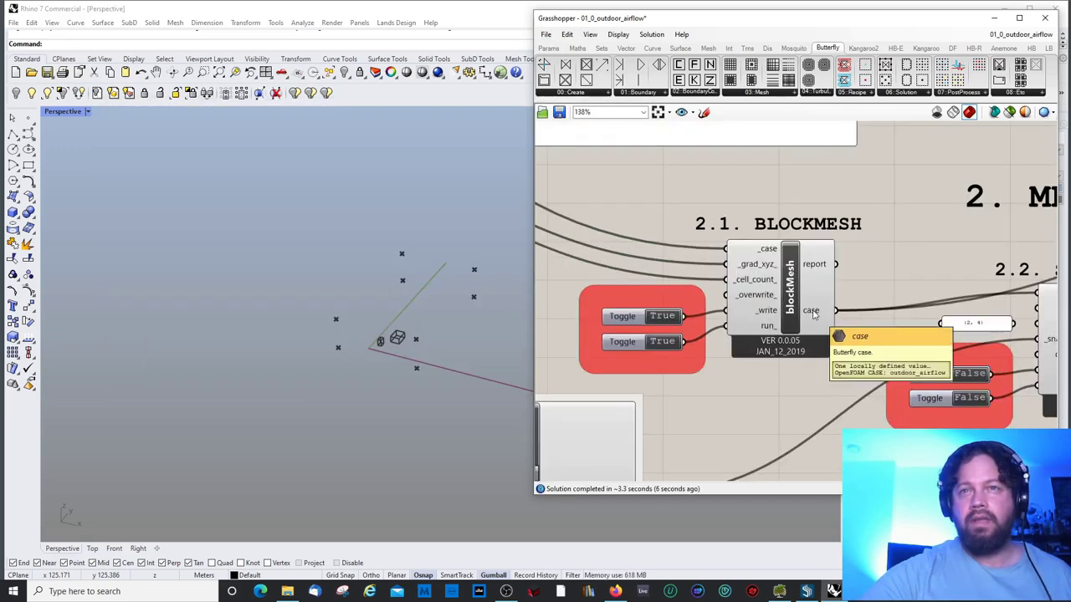
pyautogui.moveTo(814, 264)
pyautogui.scroll(-3, 803, 276)
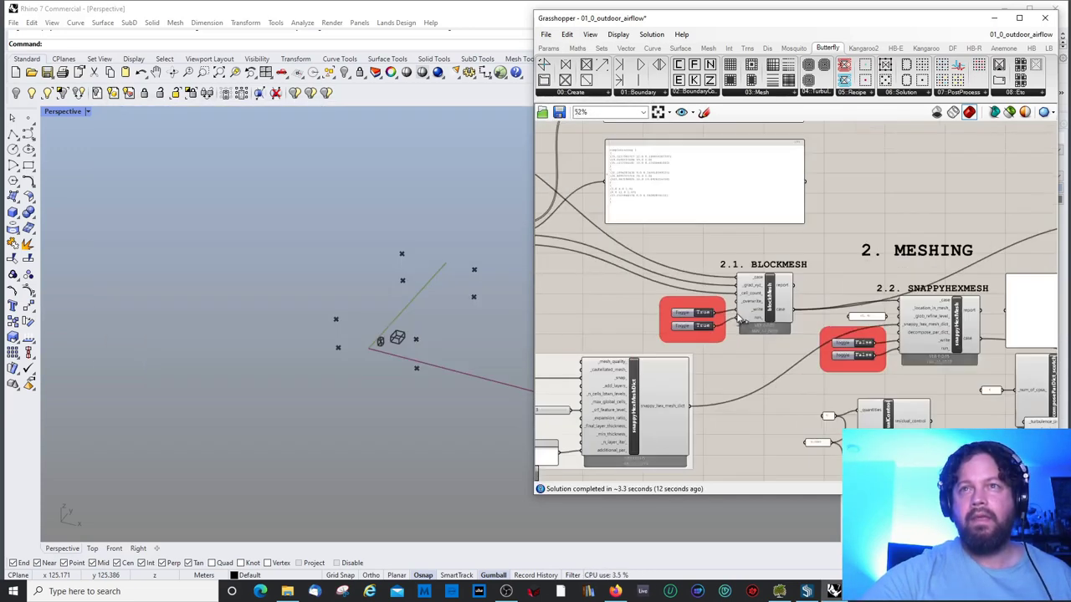
pyautogui.click(552, 50)
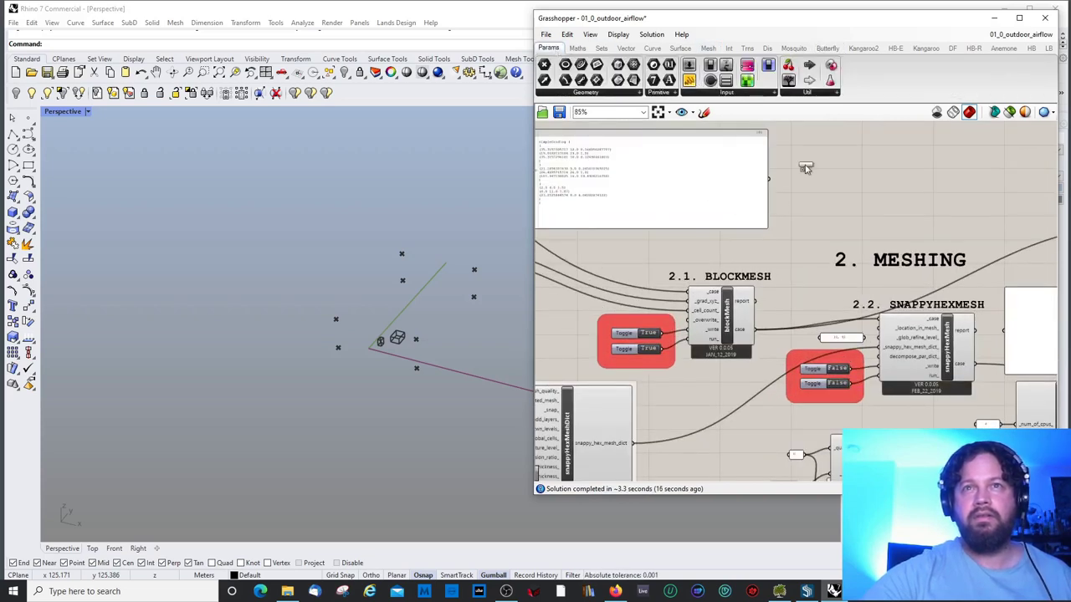
pyautogui.moveTo(806, 167); pyautogui.dragTo(635, 251, button='right')
pyautogui.scroll(-2, 608, 364)
pyautogui.scroll(2, 629, 326)
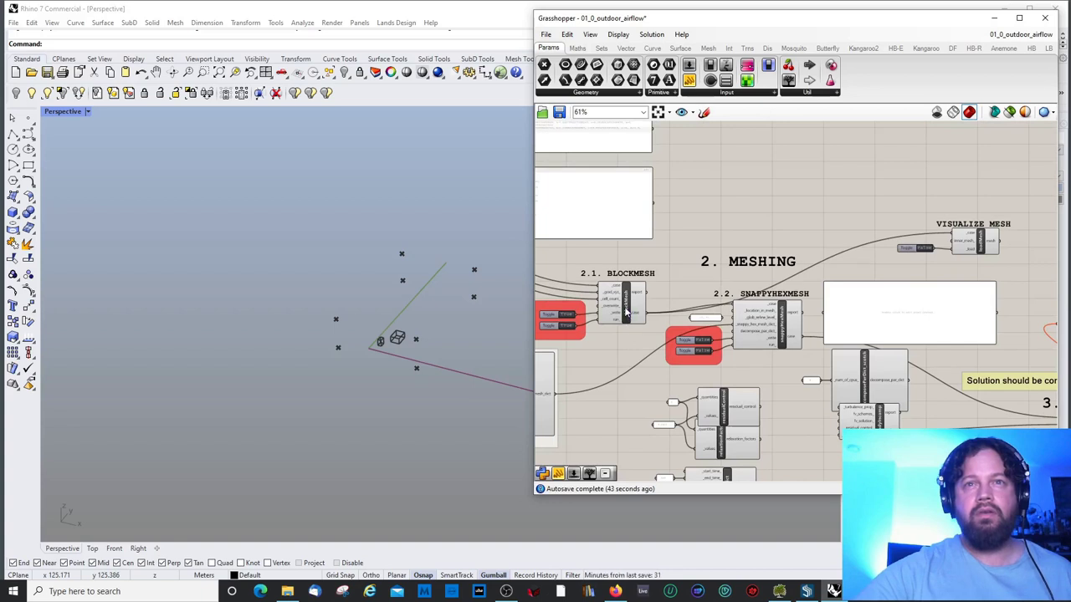
# - Load the blockMesh result with the Visualize Mesh component and highlight its mesh preview in Rhino
pyautogui.click(626, 310)
pyautogui.click(766, 337)
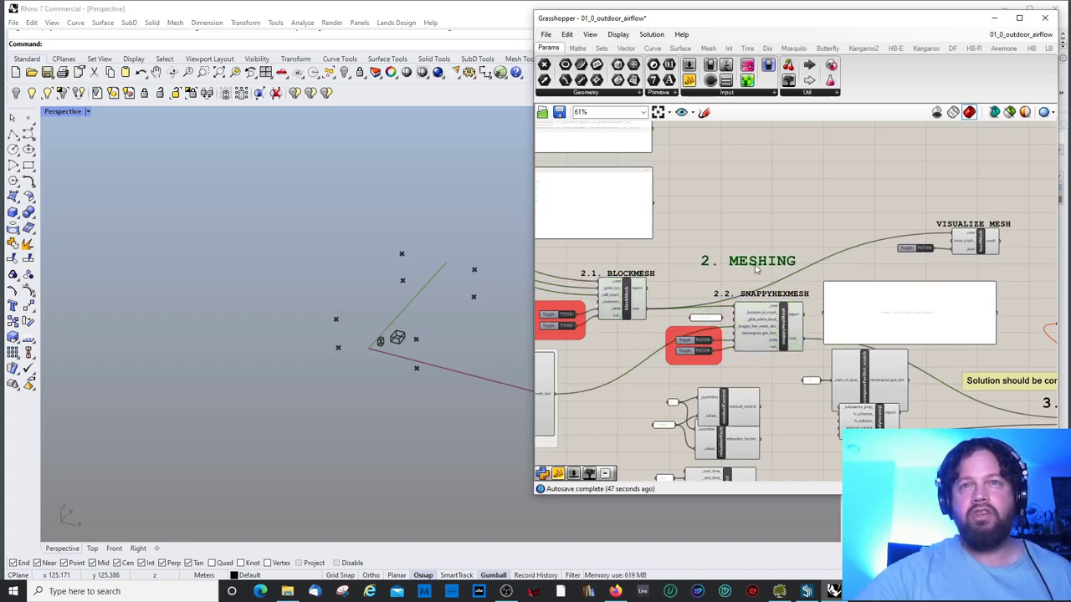
pyautogui.scroll(5, 1012, 222)
pyautogui.click(908, 267)
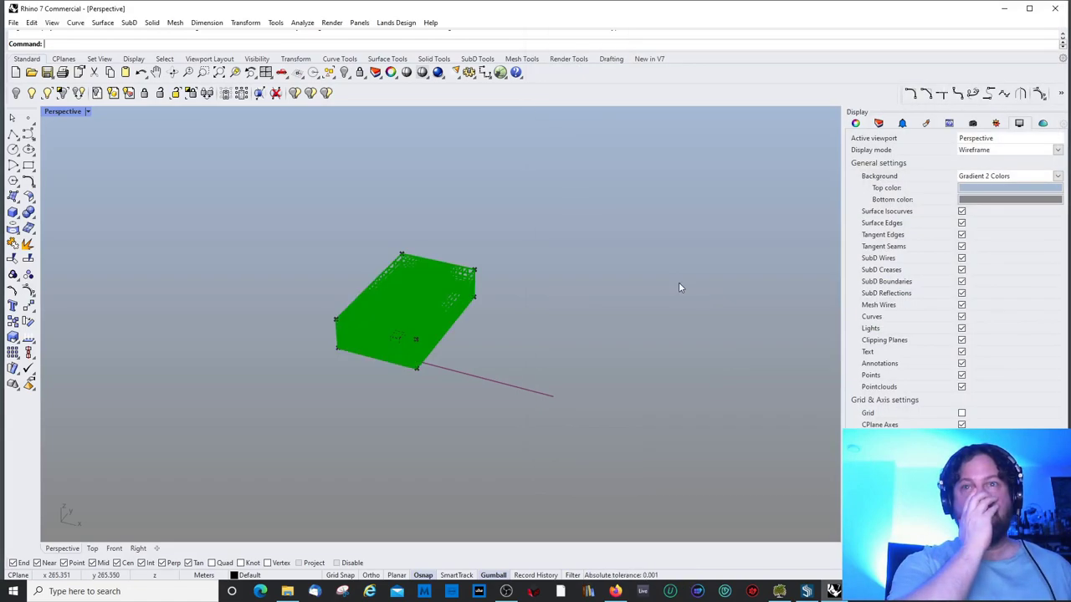
# - Inspect the wind tunnel block mesh in Rhino's Perspective view, including its cell grading around the two buildings
pyautogui.moveTo(527, 273)
pyautogui.mouseDown(button='right')
pyautogui.moveTo(510, 282)
pyautogui.moveTo(531, 281)
pyautogui.mouseUp(button='right')
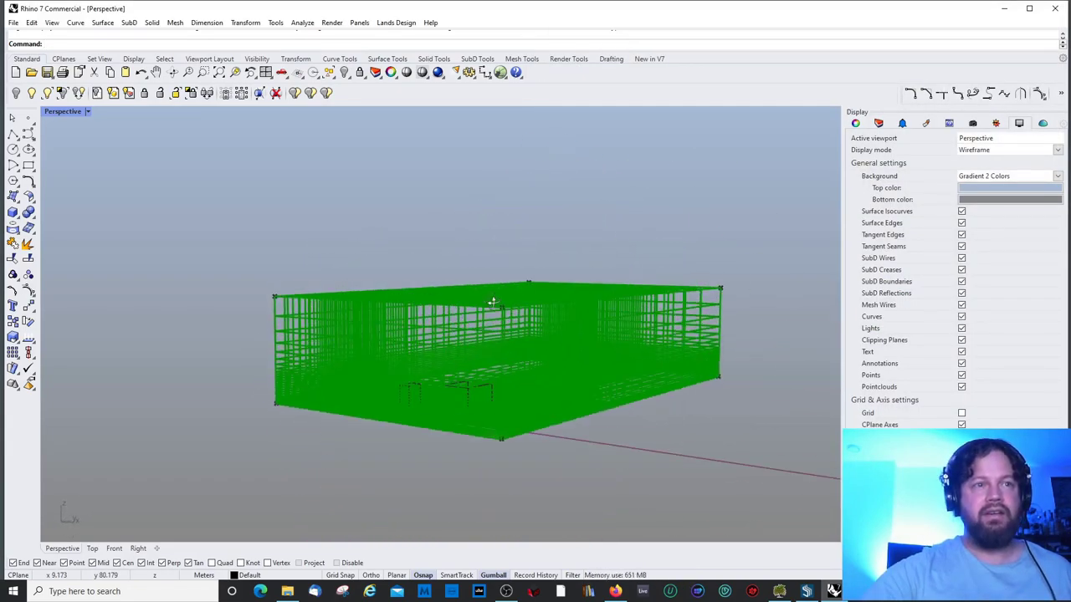
pyautogui.moveTo(485, 346); pyautogui.dragTo(479, 385, button='right')
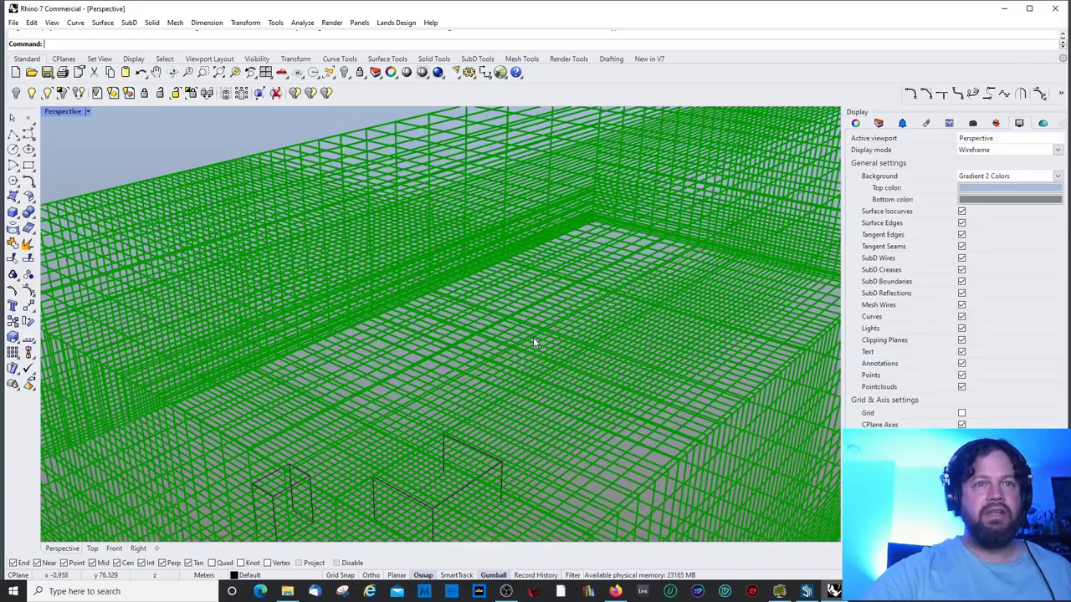
pyautogui.scroll(-5, 532, 337)
pyautogui.moveTo(454, 425); pyautogui.dragTo(492, 275, button='right')
pyautogui.scroll(6, 471, 371)
pyautogui.scroll(-10, 507, 416)
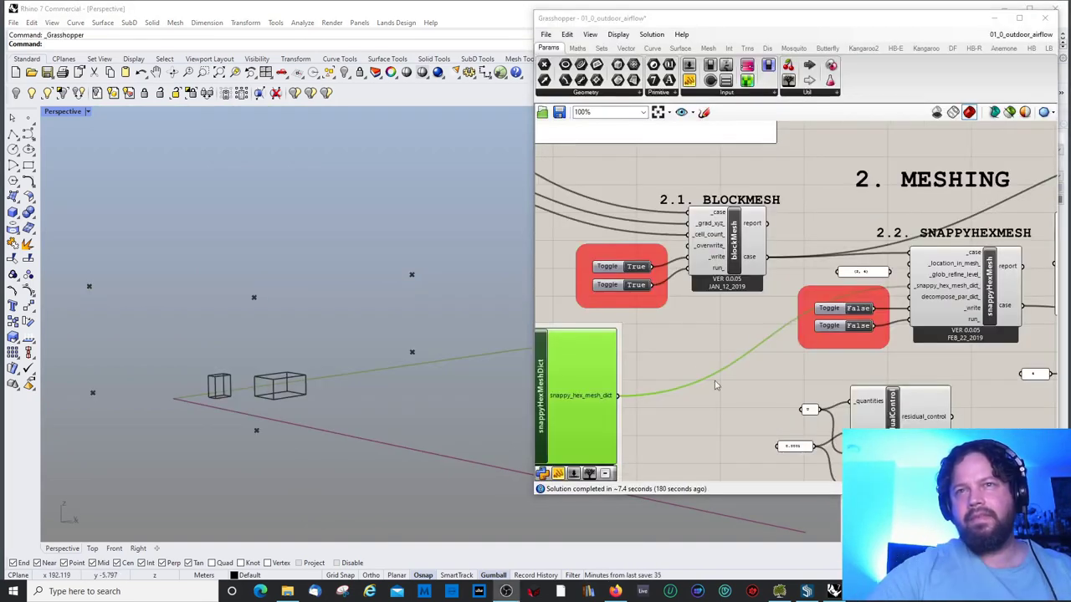
# - Examine the snappyHexMesh component's location, global refinement level and dictionary inputs, and its place after blockMesh in the Meshing section
pyautogui.scroll(5, 803, 276)
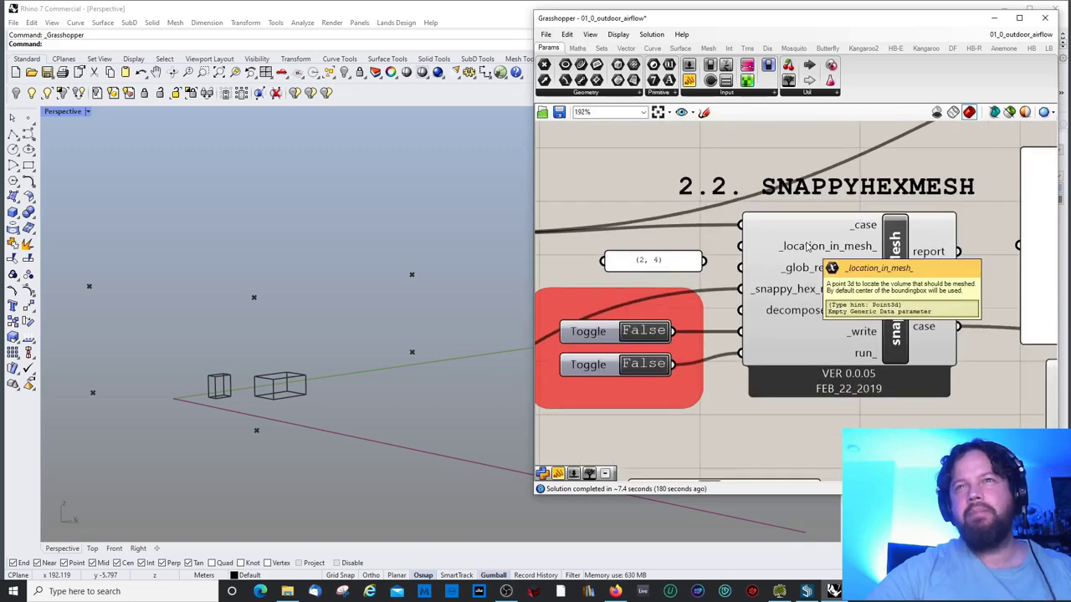
pyautogui.scroll(-1, 862, 269)
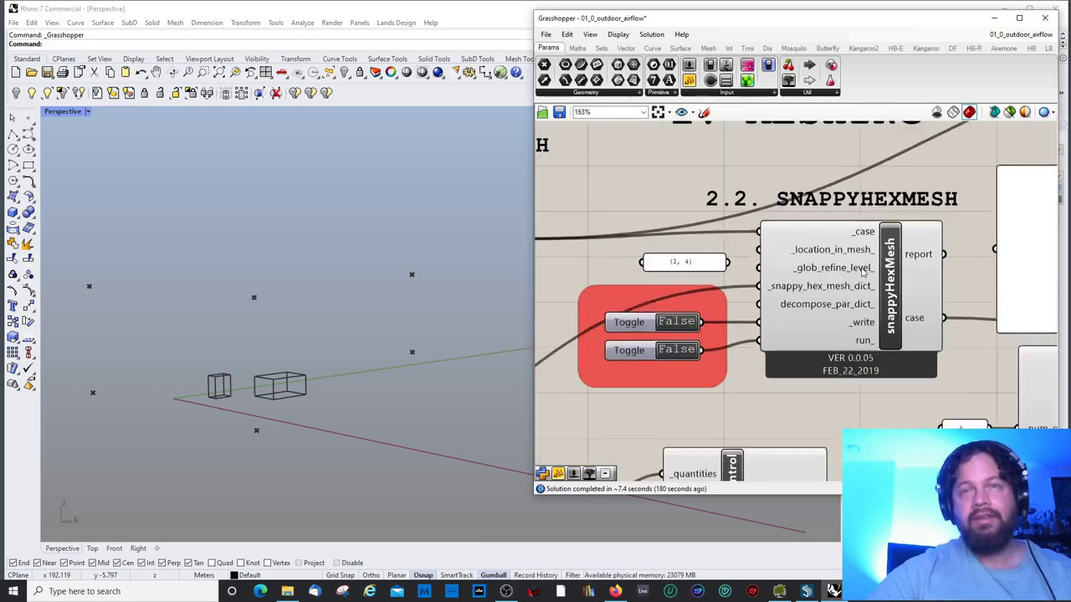
pyautogui.scroll(-3, 862, 270)
pyautogui.scroll(1, 663, 324)
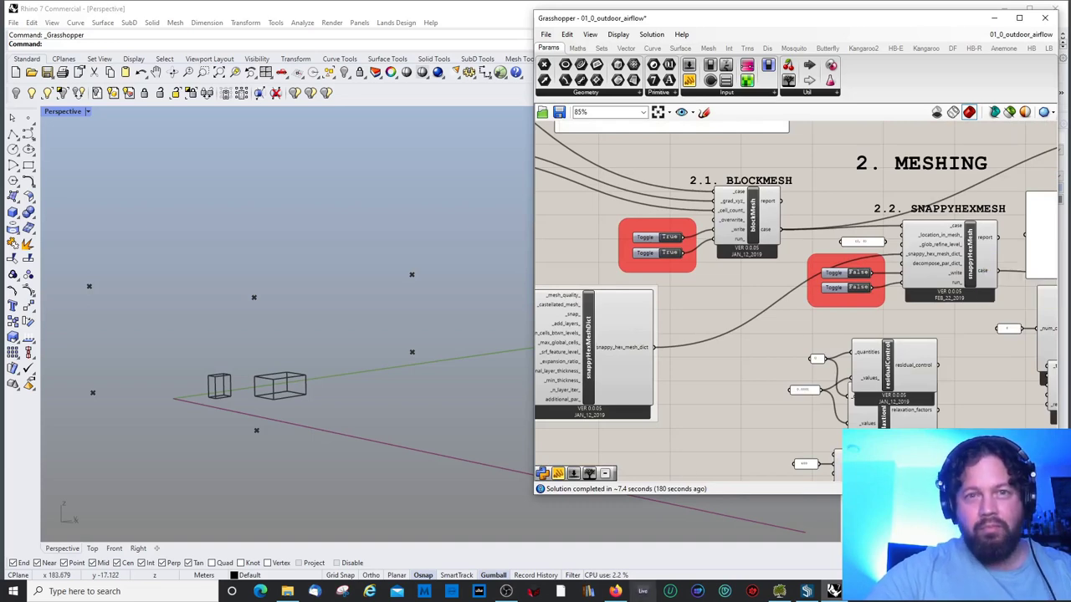
# - Switch to the browser to view snappyHexMesh example images, and return to Grasshopper to examine the component's write and run inputs
pyautogui.click(617, 592)
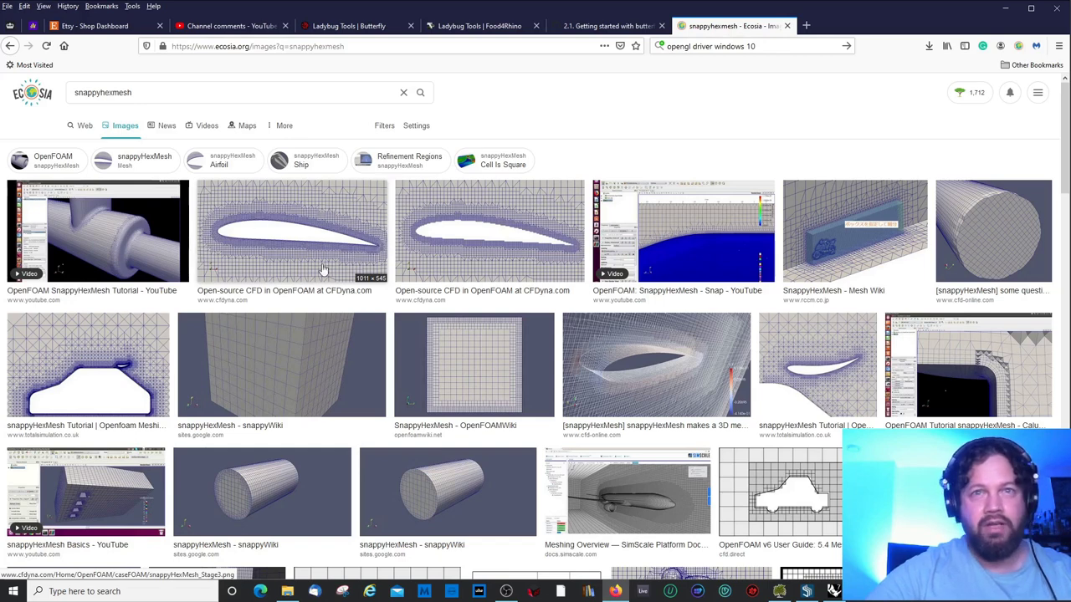
pyautogui.hotkey('alt', 'Tab')
pyautogui.scroll(5, 694, 293)
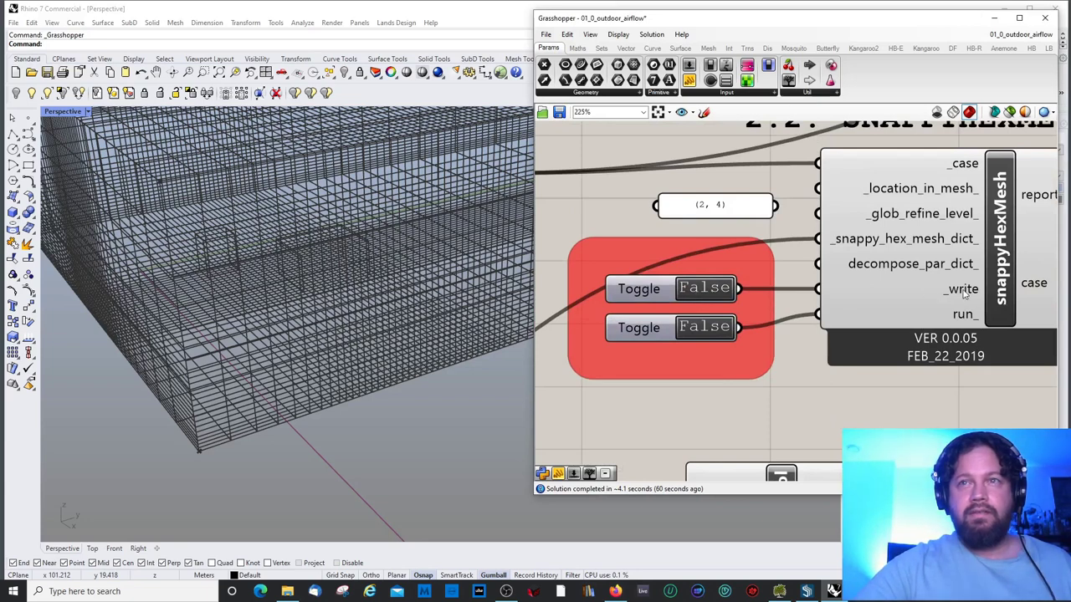
pyautogui.moveTo(965, 290)
pyautogui.click(1004, 212)
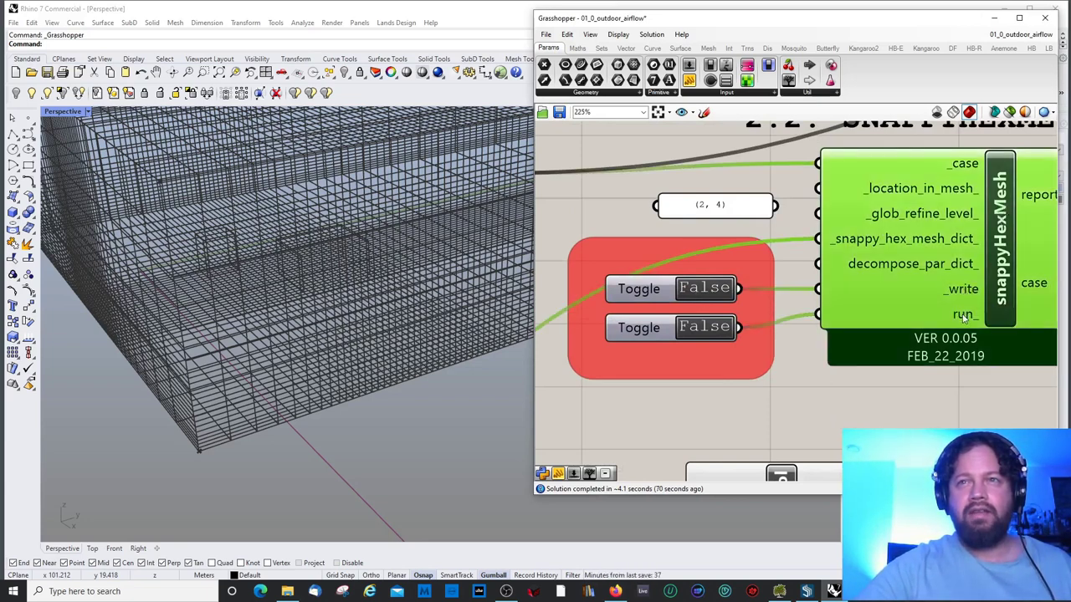
pyautogui.moveTo(964, 316)
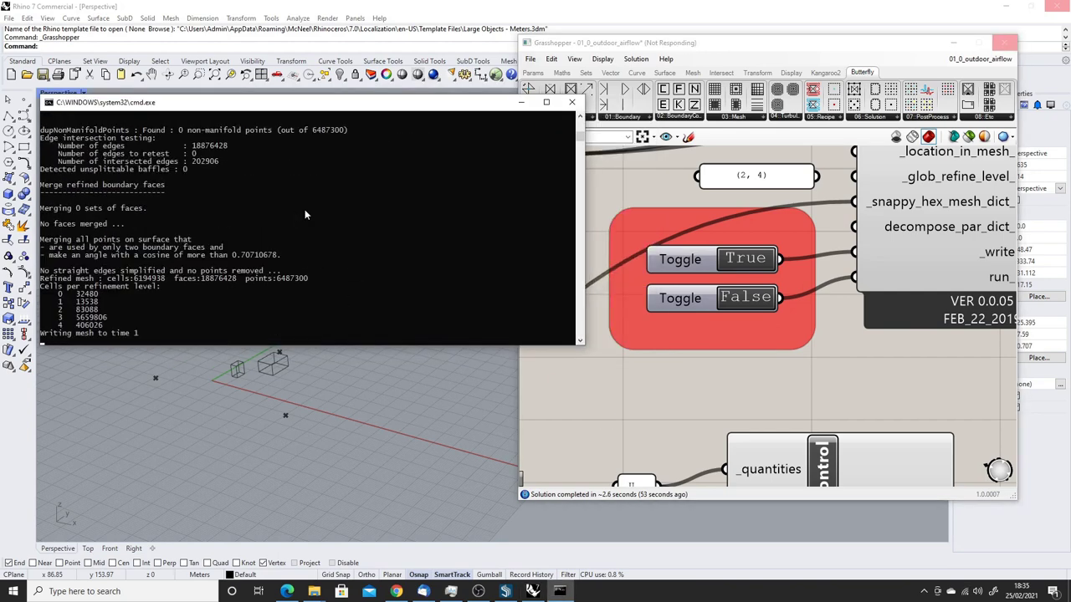
# - Set the Perspective viewport to Rendered display and inspect the pressure result around the two buildings
pyautogui.click(712, 47)
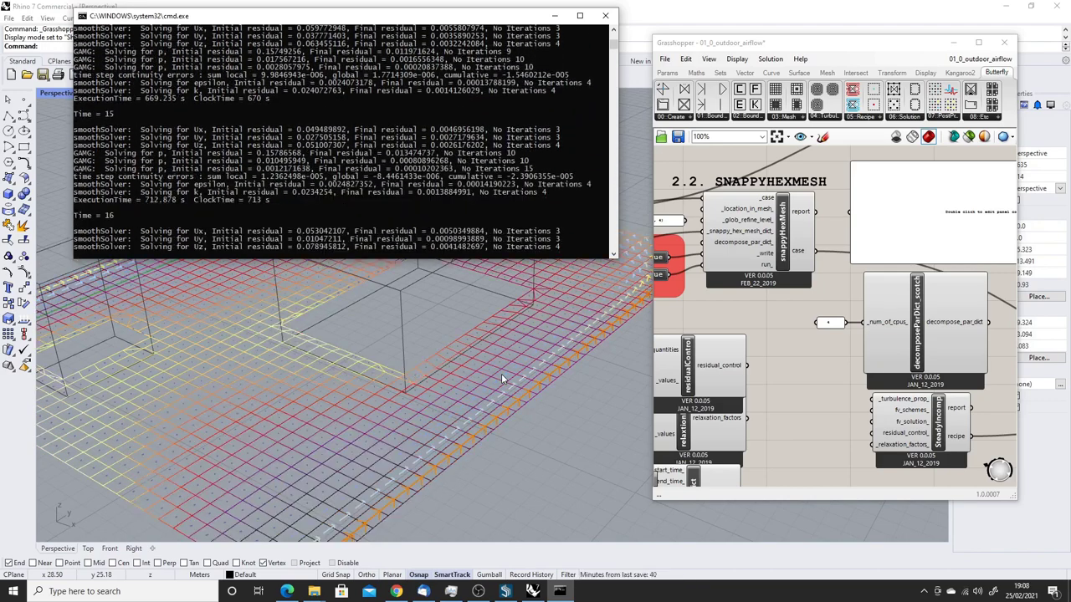
pyautogui.moveTo(501, 374); pyautogui.dragTo(533, 354, button='right')
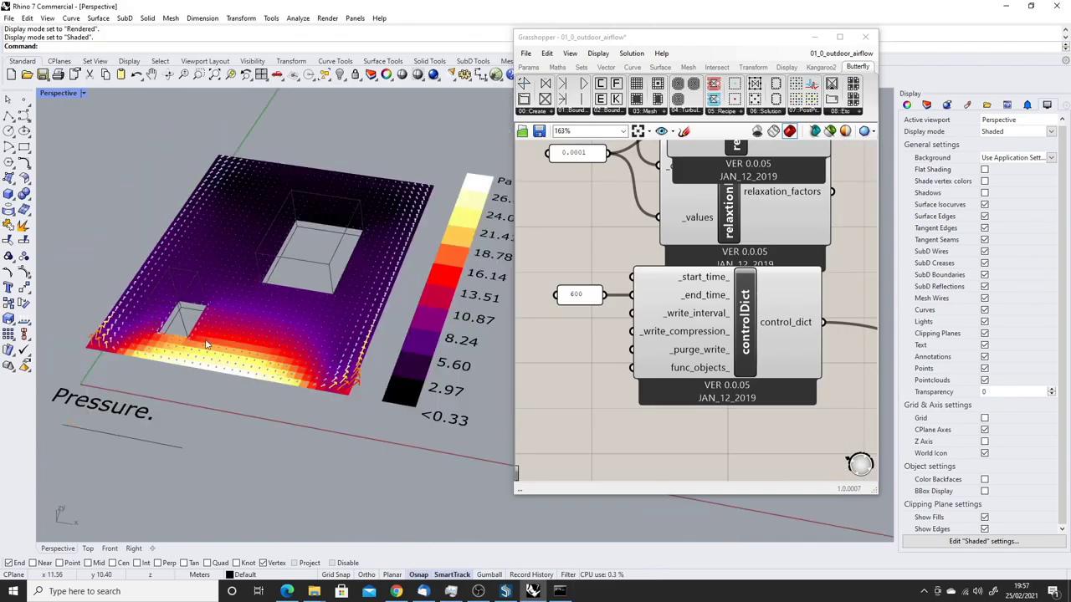
pyautogui.moveTo(251, 435)
pyautogui.mouseDown(button='right')
pyautogui.moveTo(157, 334)
pyautogui.moveTo(192, 359)
pyautogui.mouseUp(button='right')
pyautogui.click(57, 93)
pyautogui.click(100, 469)
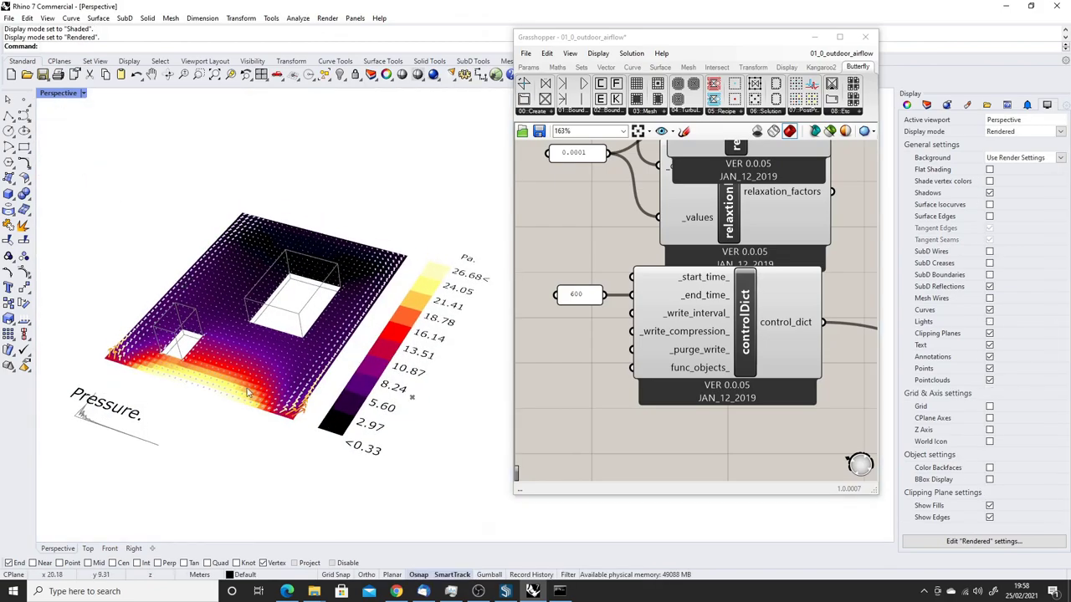
pyautogui.scroll(5, 248, 393)
pyautogui.scroll(-7, 243, 419)
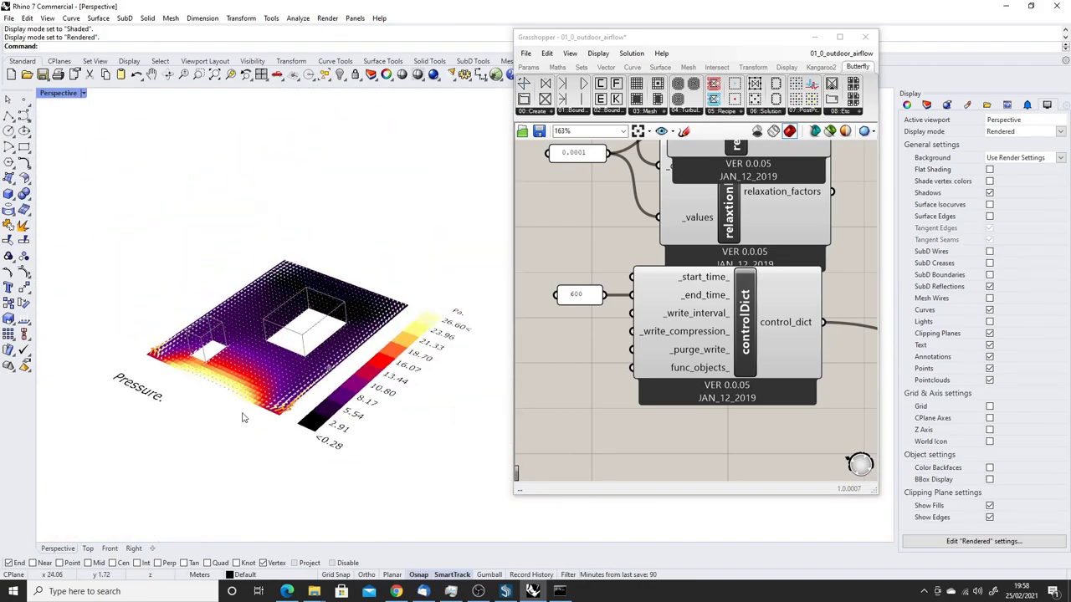
pyautogui.scroll(3, 243, 417)
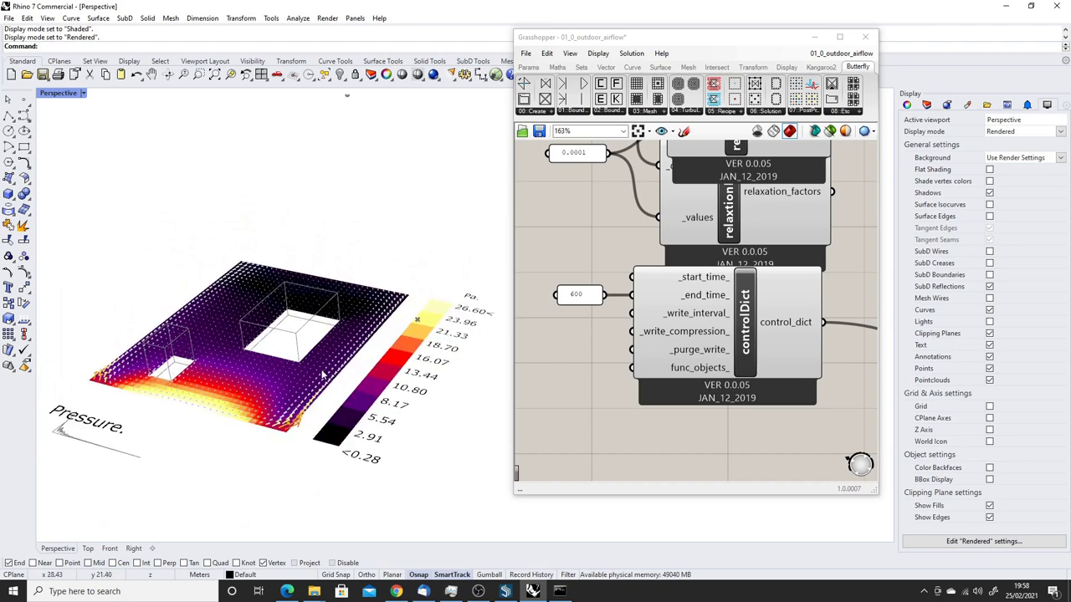
pyautogui.scroll(2, 450, 402)
# - Bring up the solver's command window and close it to stop the running simulation
pyautogui.click(560, 591)
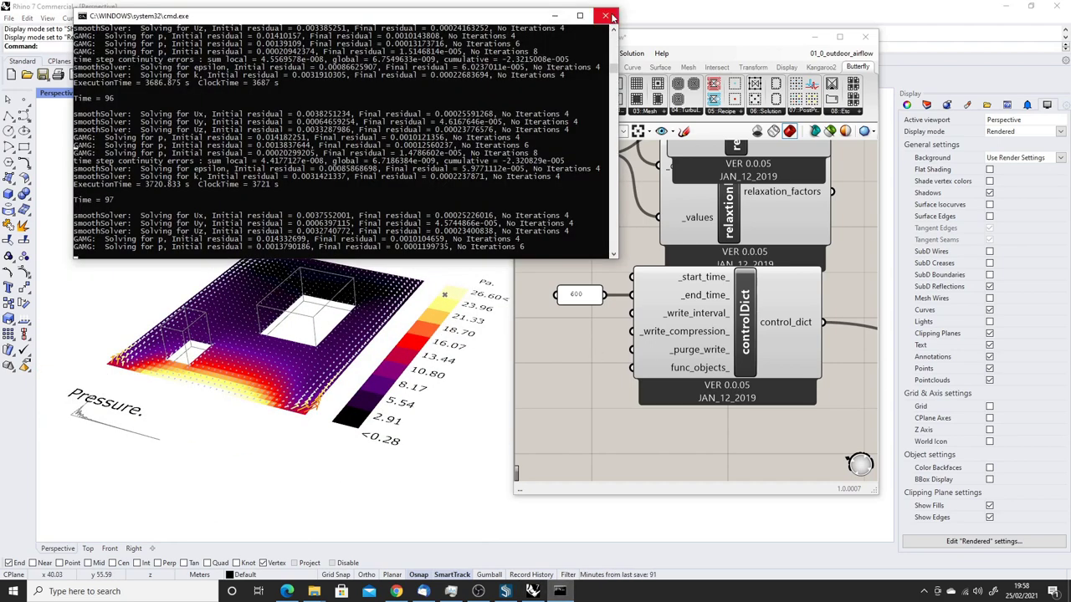
pyautogui.click(608, 15)
# - Follow the 02_0_indoor_airflow definition from Create OpenFOAM Case to the blockMesh and snappyHexMesh components
pyautogui.scroll(-5, 780, 273)
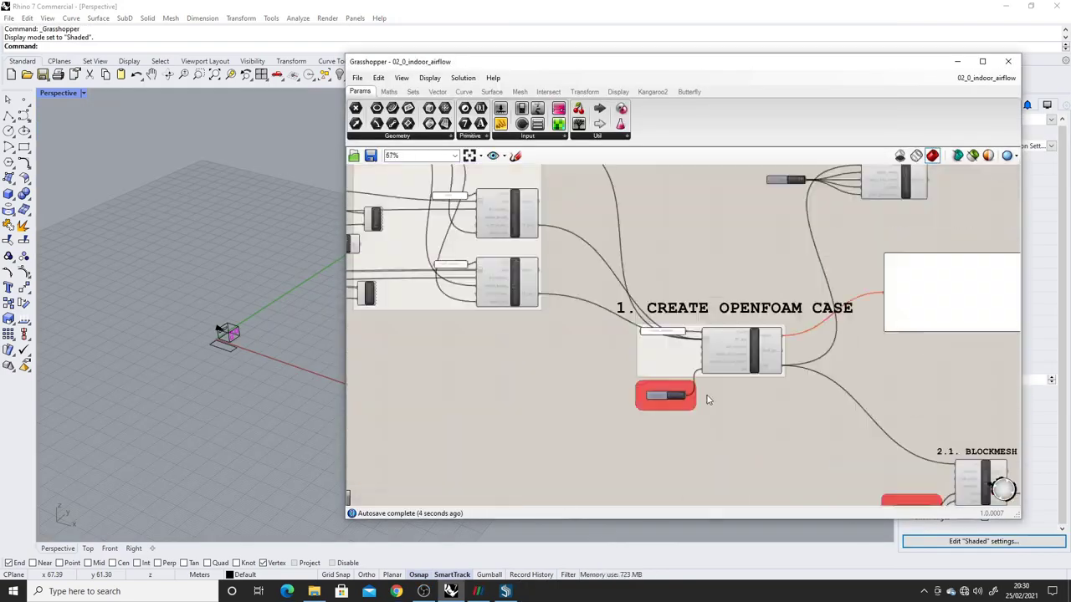
pyautogui.moveTo(707, 399); pyautogui.dragTo(402, 92, button='right')
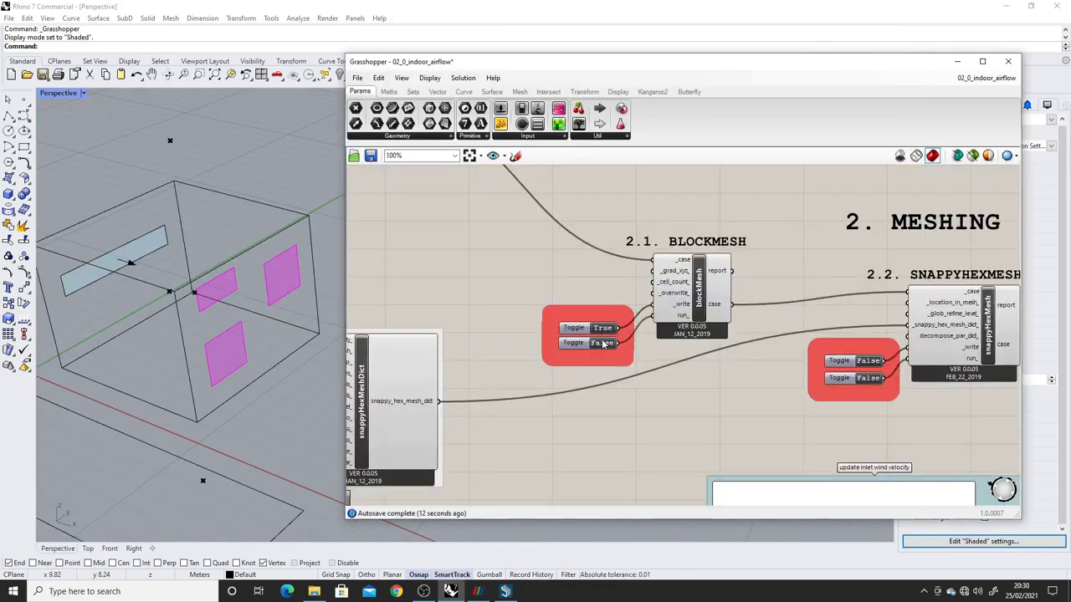
pyautogui.scroll(-3, 646, 299)
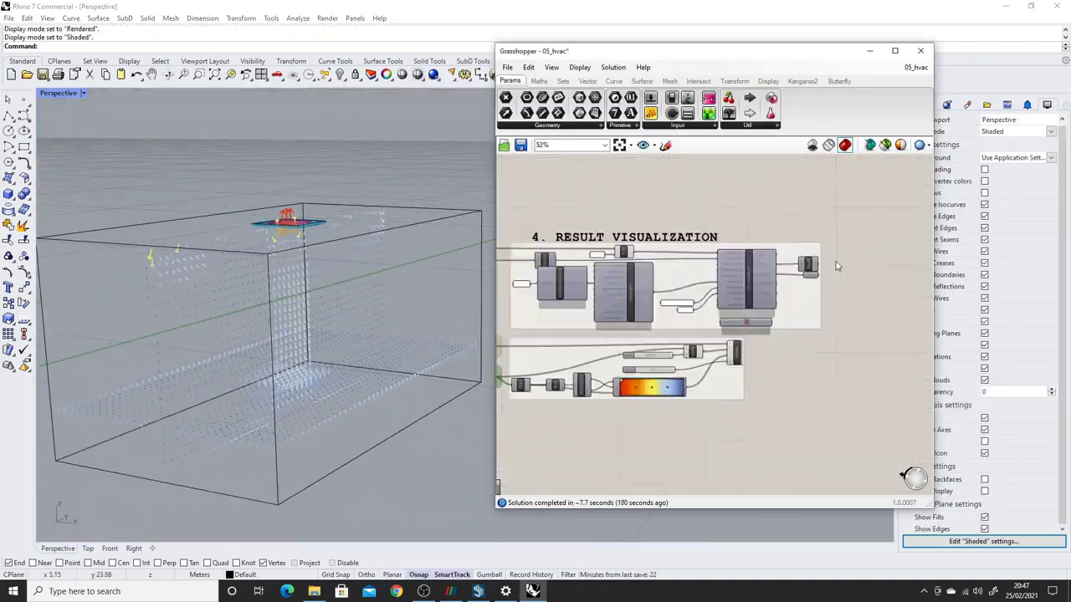
# - Open the 03_pipe_meshing example definition in Grasshopper
pyautogui.click(507, 67)
pyautogui.click(533, 94)
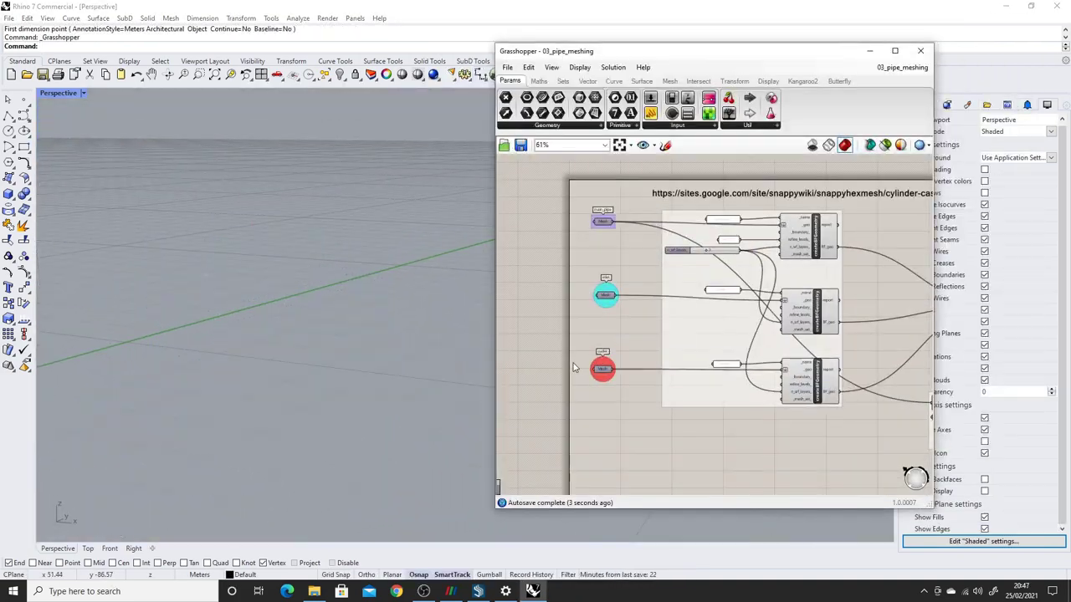